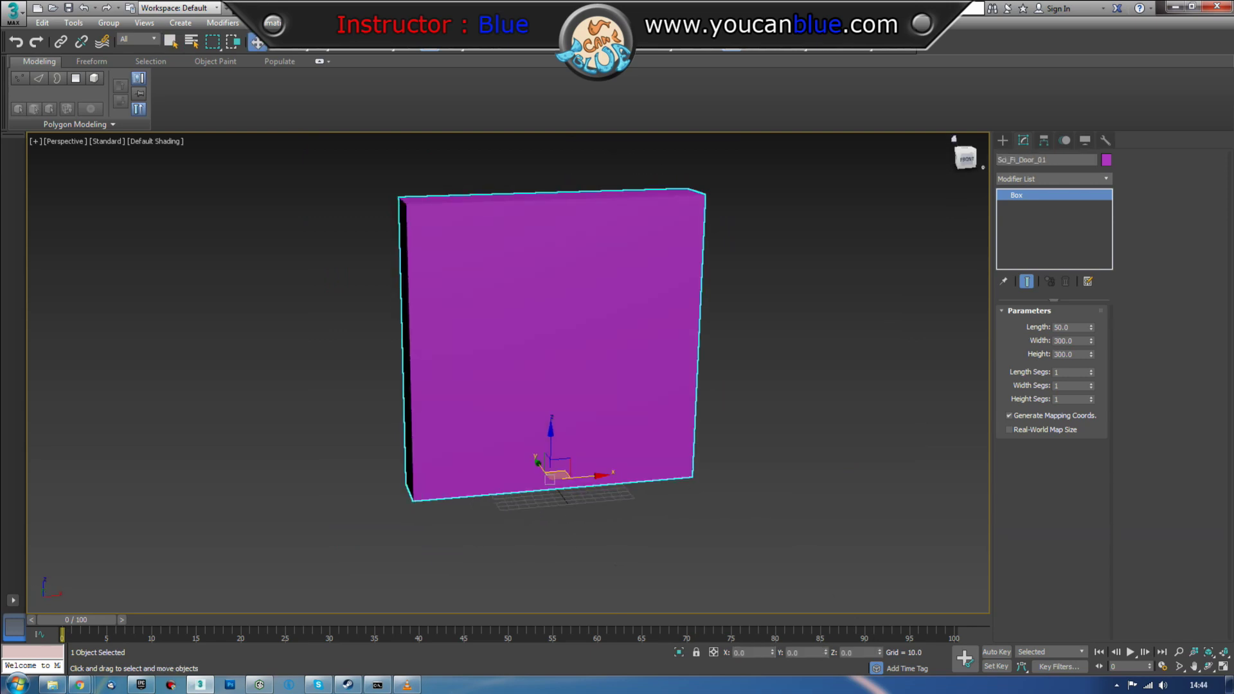
- Add a Symmetry modifier to the Sci_Fi_Door_01 slab
middle_click_drag(322, 302, 307, 306, "alt")
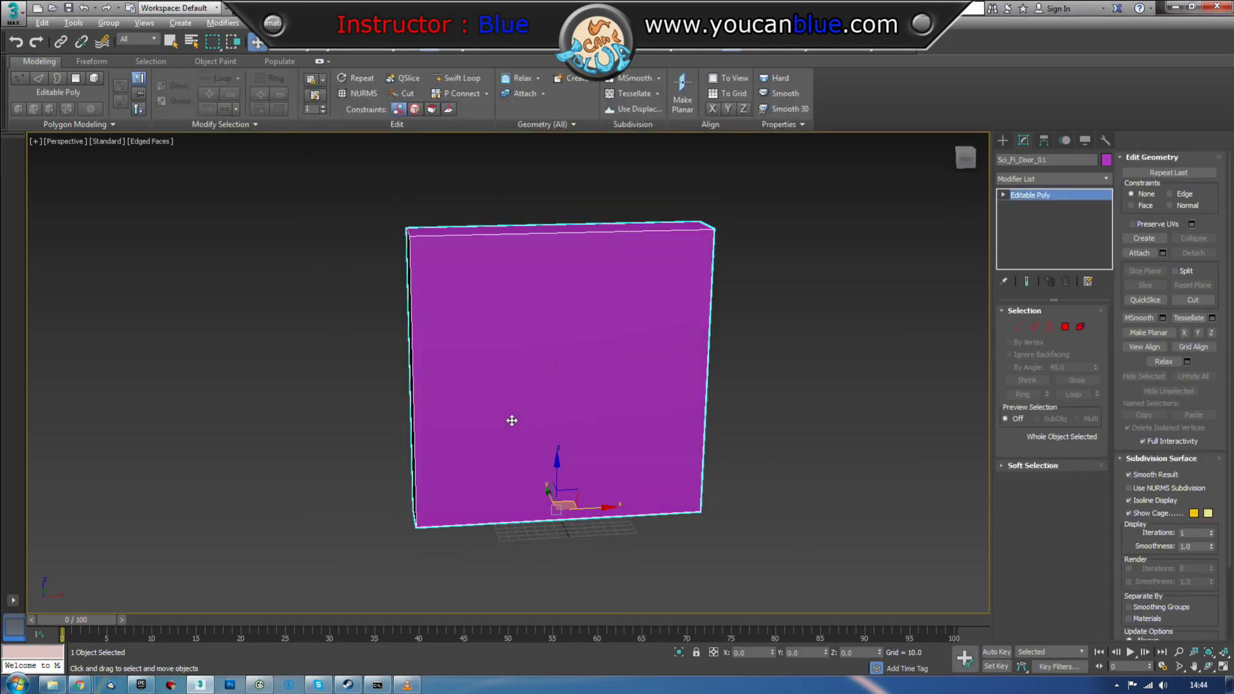
left_click(1052, 178)
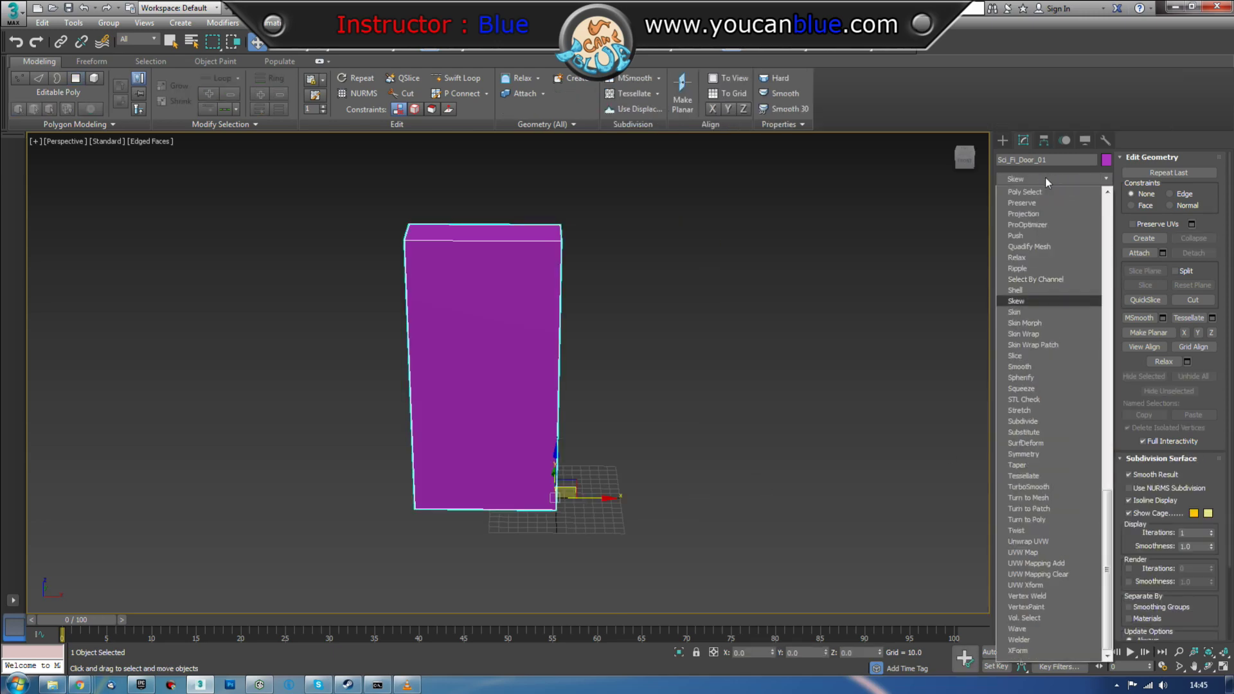
left_click(1048, 204)
- In Edge mode with the Move tool, select a vertical edge of the slab
key("2")
key("w")
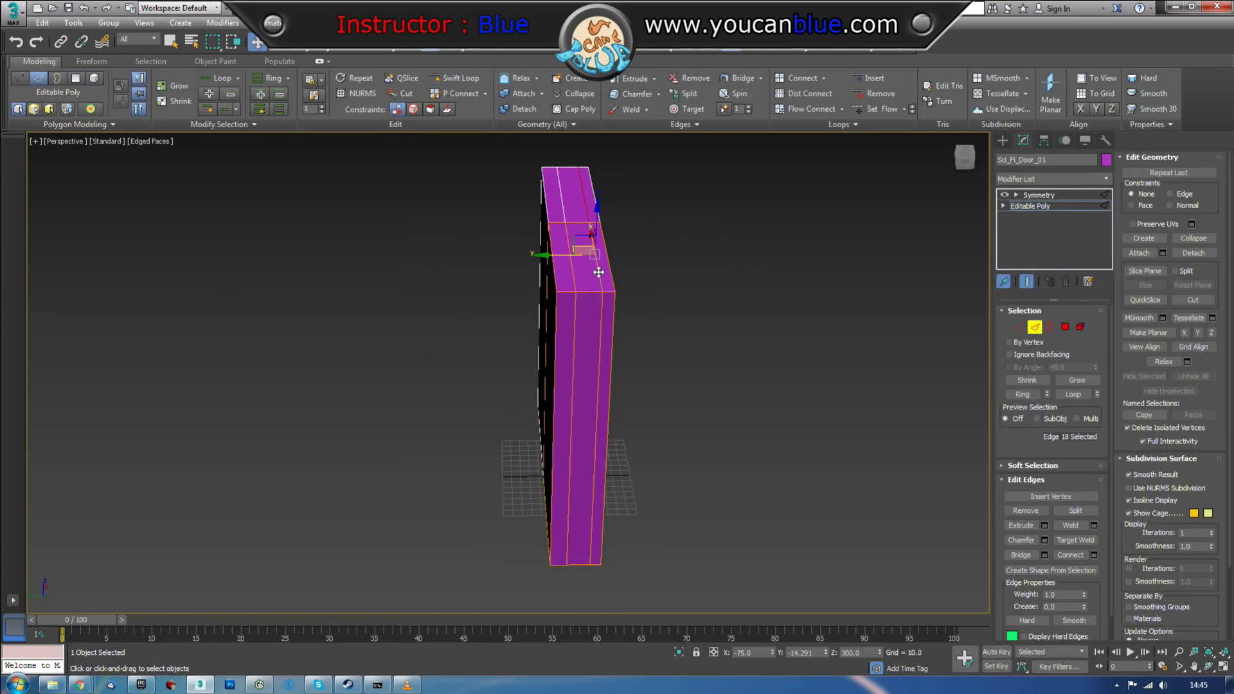
scroll(477, 292, "up", 3)
middle_click_drag(477, 292, 450, 321, "alt")
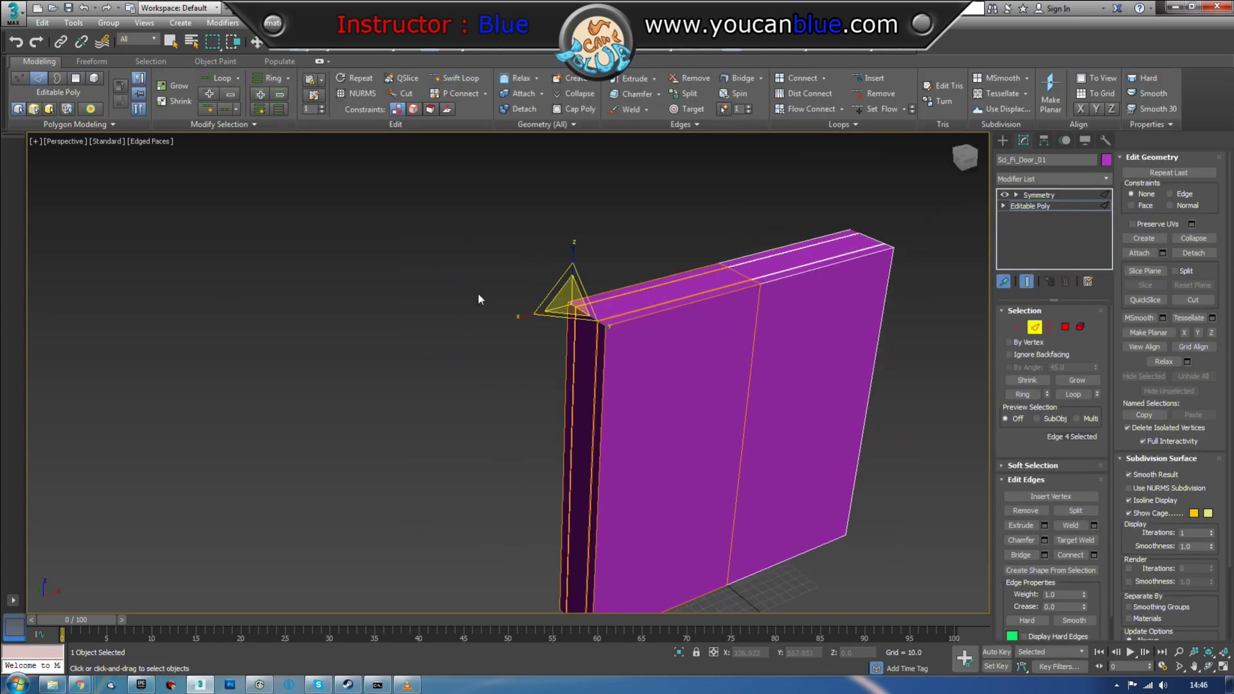
scroll(450, 321, "up", 3)
middle_click_drag(403, 390, 450, 360, "alt")
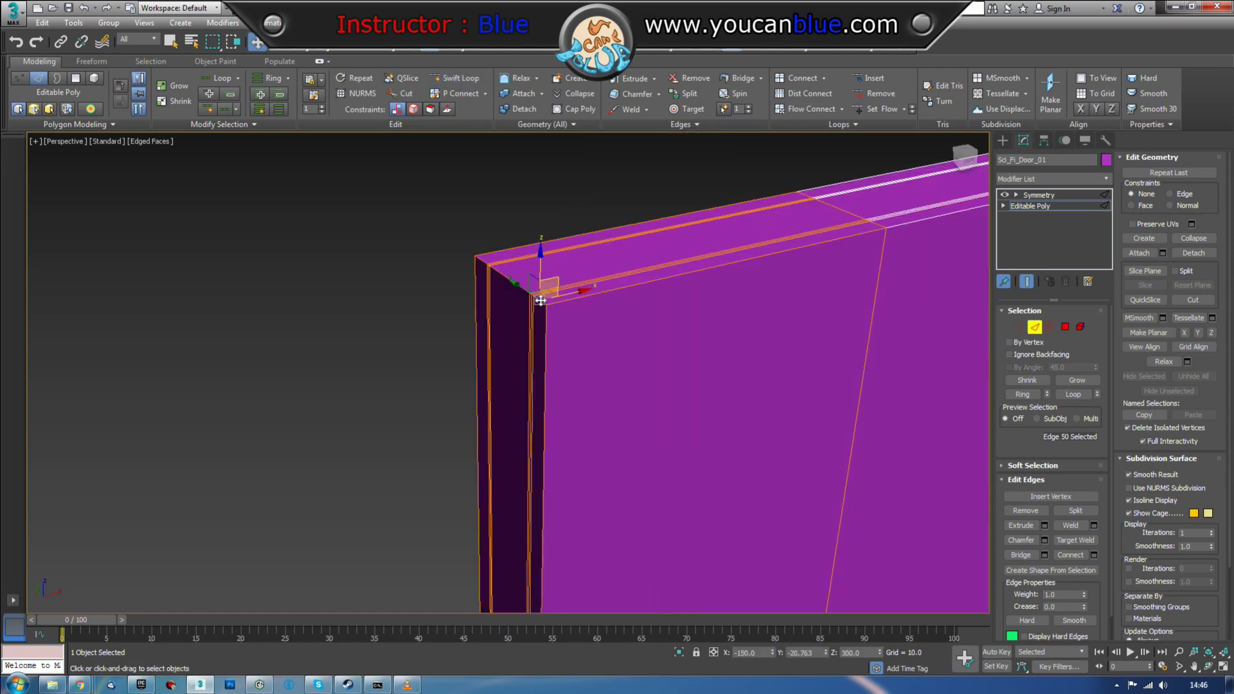
scroll(564, 377, "down", 3)
left_click(673, 276, "ctrl")
- Switch between edge and polygon selection to shape the bevelled top corner
mouse_move(673, 275)
middle_mouse_down("alt")
mouse_move(523, 261)
mouse_move(498, 276)
mouse_move(536, 462)
mouse_move(707, 386)
mouse_move(880, 468)
middle_mouse_up("alt")
key("4")
key("2")
scroll(646, 343, "up", 5)
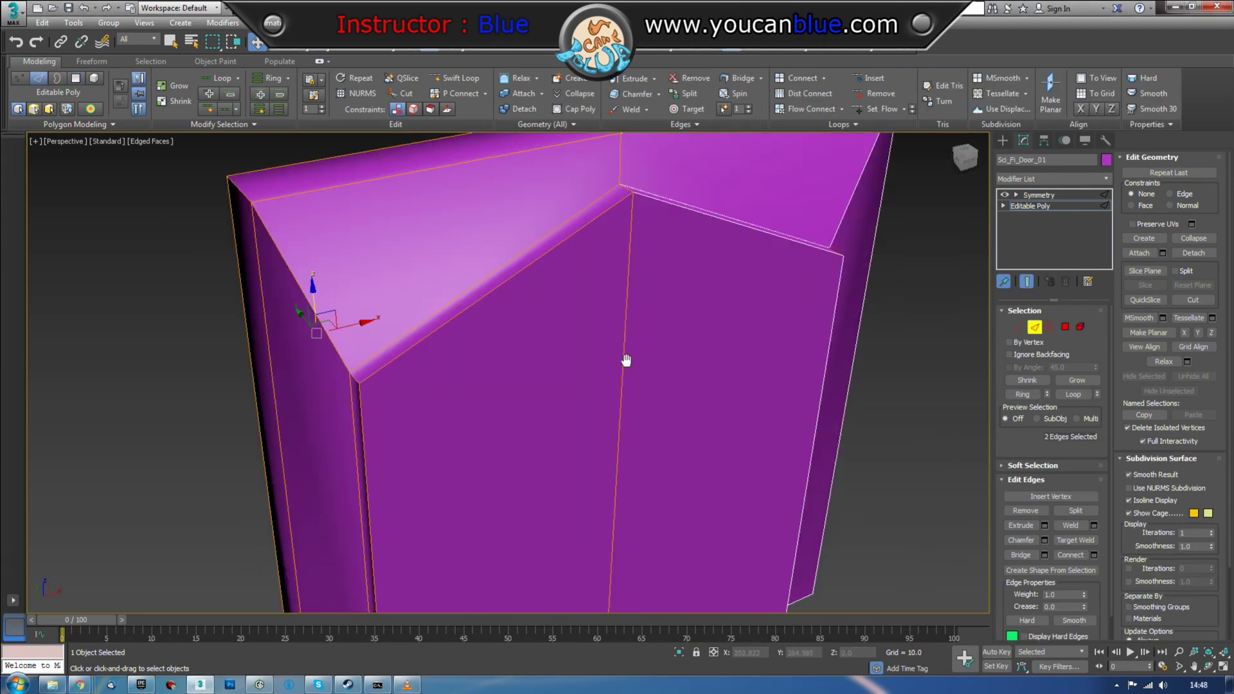
mouse_move(628, 358)
middle_mouse_down("alt")
mouse_move(642, 333)
mouse_move(573, 390)
middle_mouse_up("alt")
key("4")
scroll(572, 391, "down", 5)
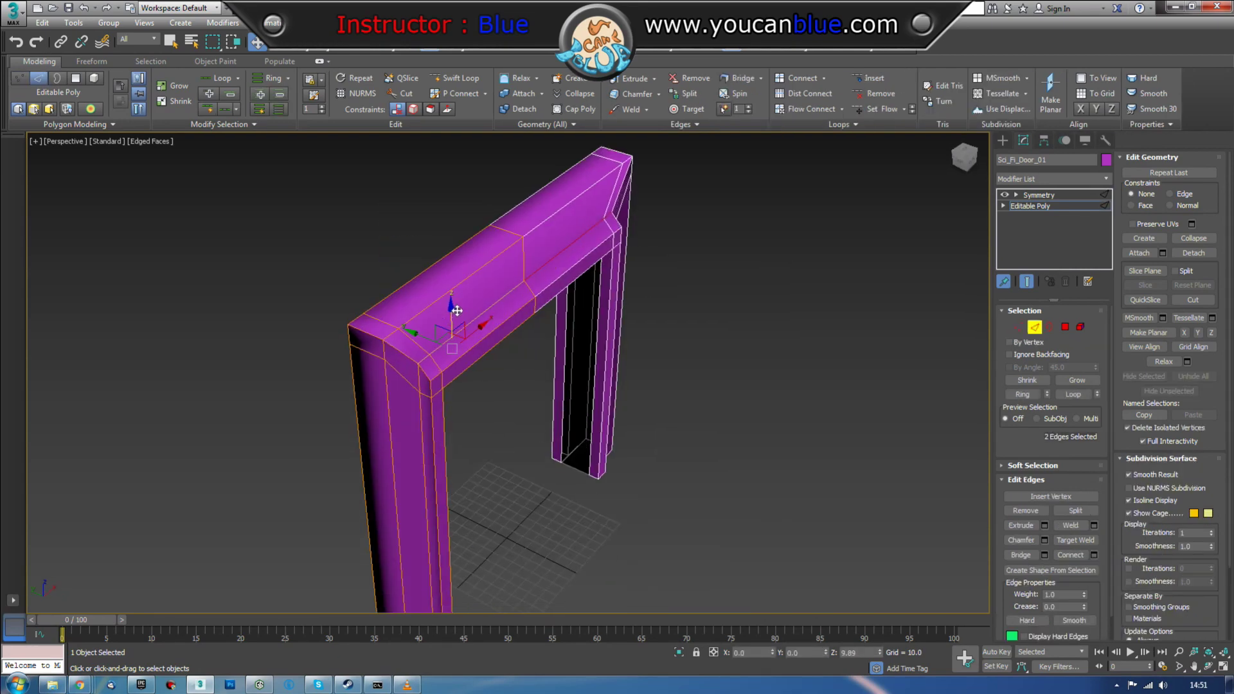
- Collapse the Symmetry modifier into the Doorway mesh
middle_click_drag(456, 311, 594, 366, "alt")
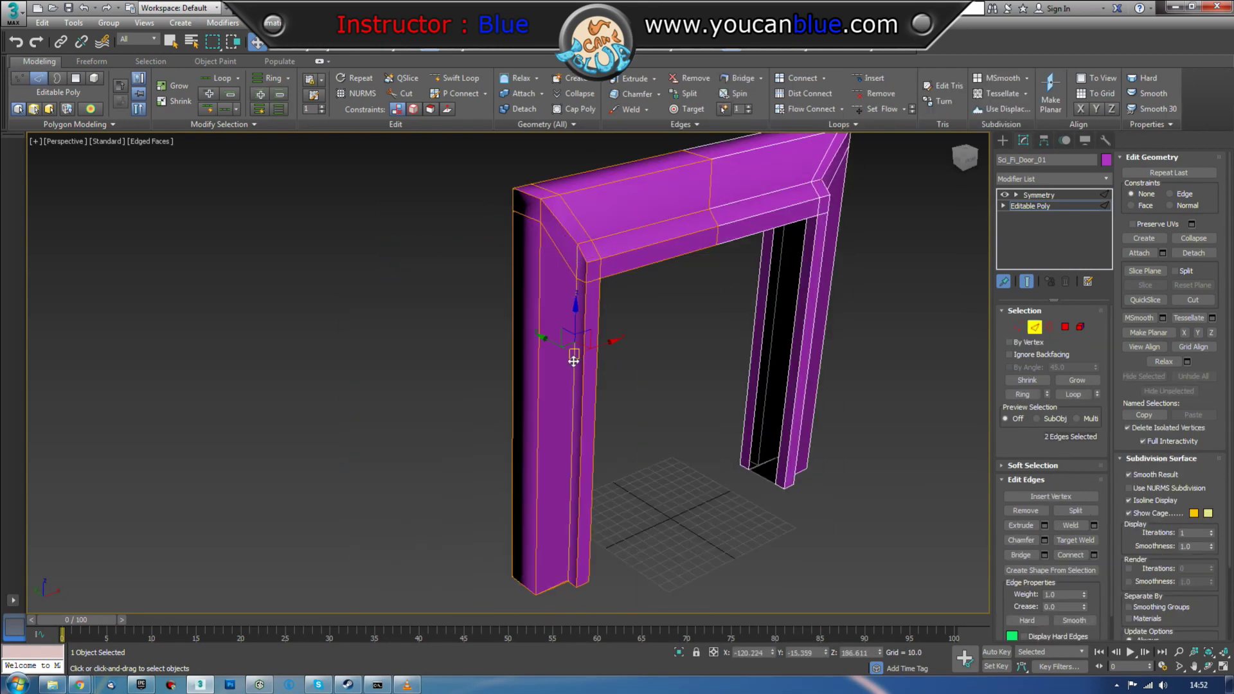
left_click(1040, 195)
left_click(1065, 281)
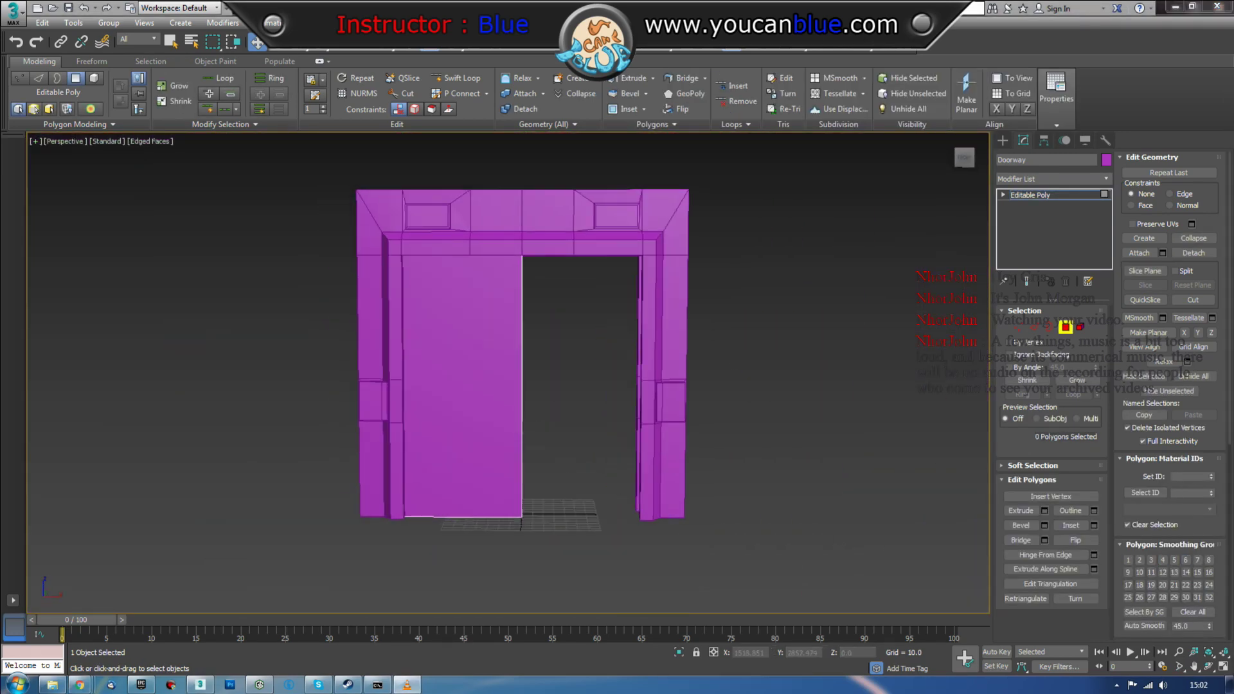
- Select two edges on the doorway in Edge mode
left_click(1031, 329)
scroll(647, 377, "down", 5)
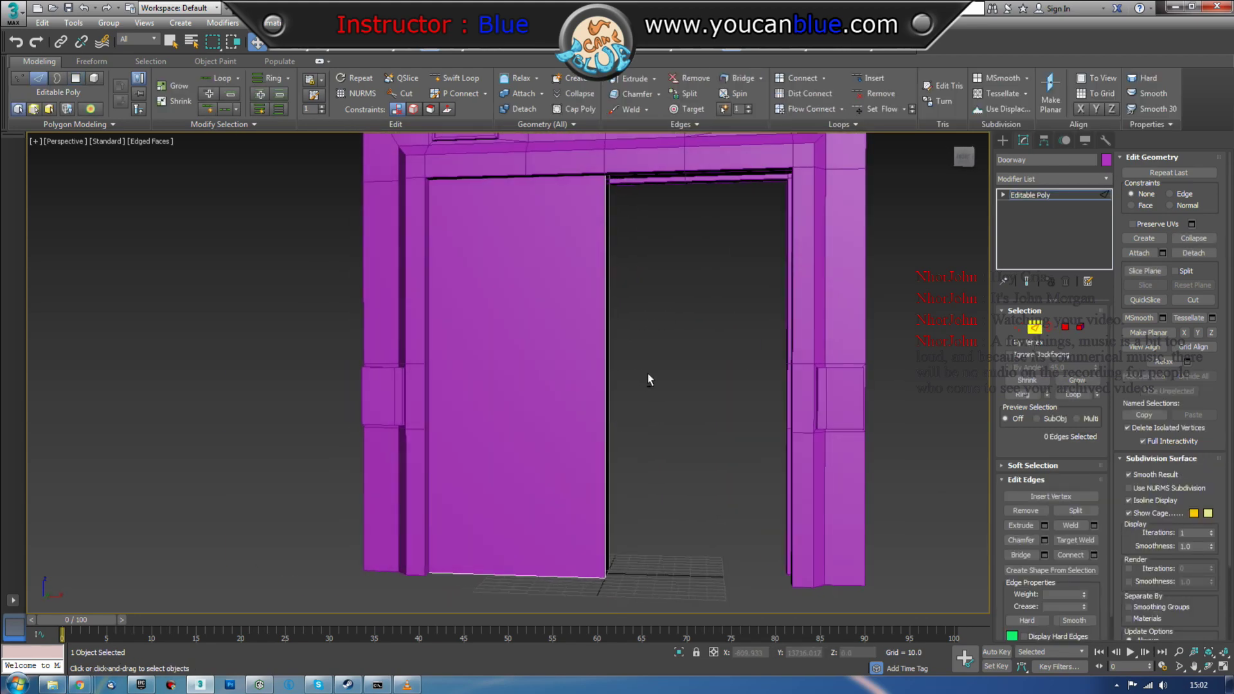
left_click(586, 541)
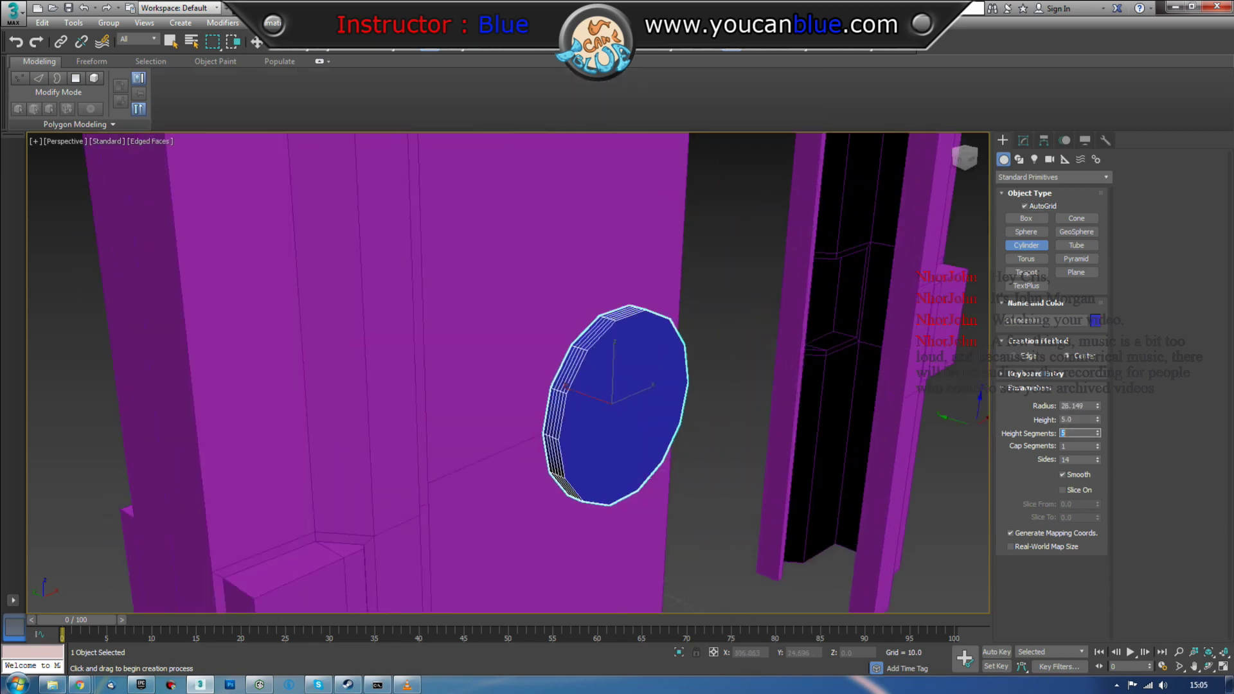
- Create the lock cylinder and rotate it 90° in Front view
key("f")
key("w")
scroll(650, 373, "up", 3)
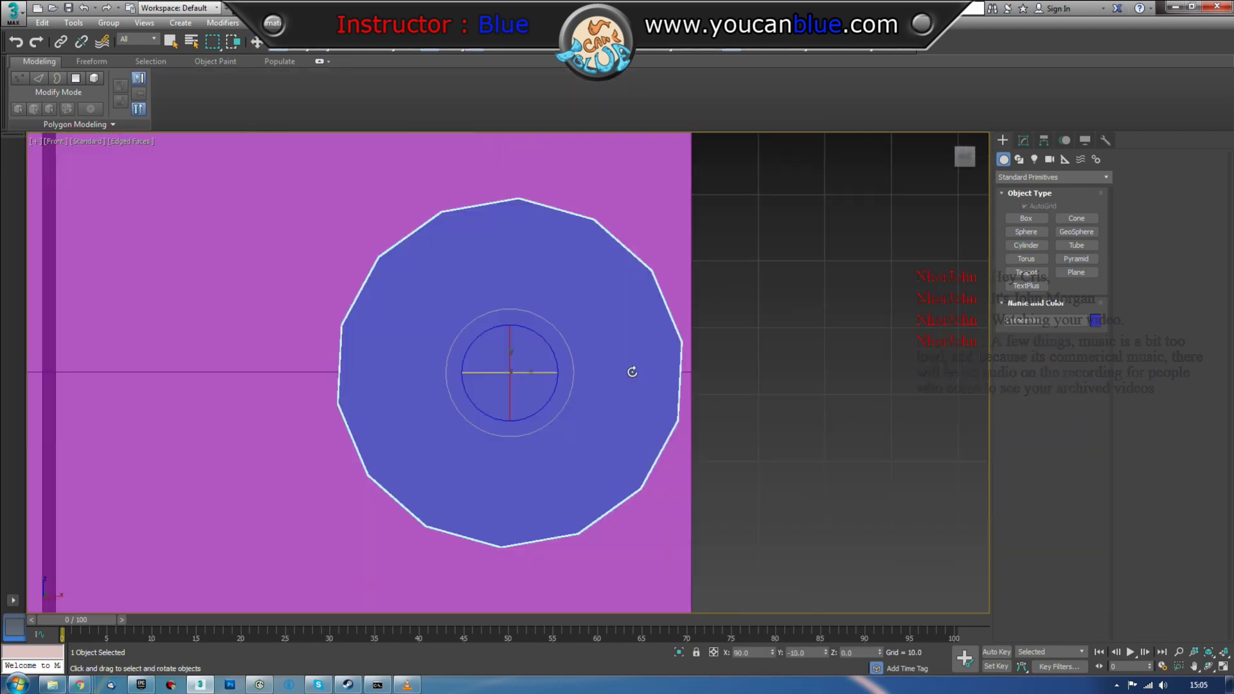
scroll(631, 369, "up", 3)
key("F3")
key("e")
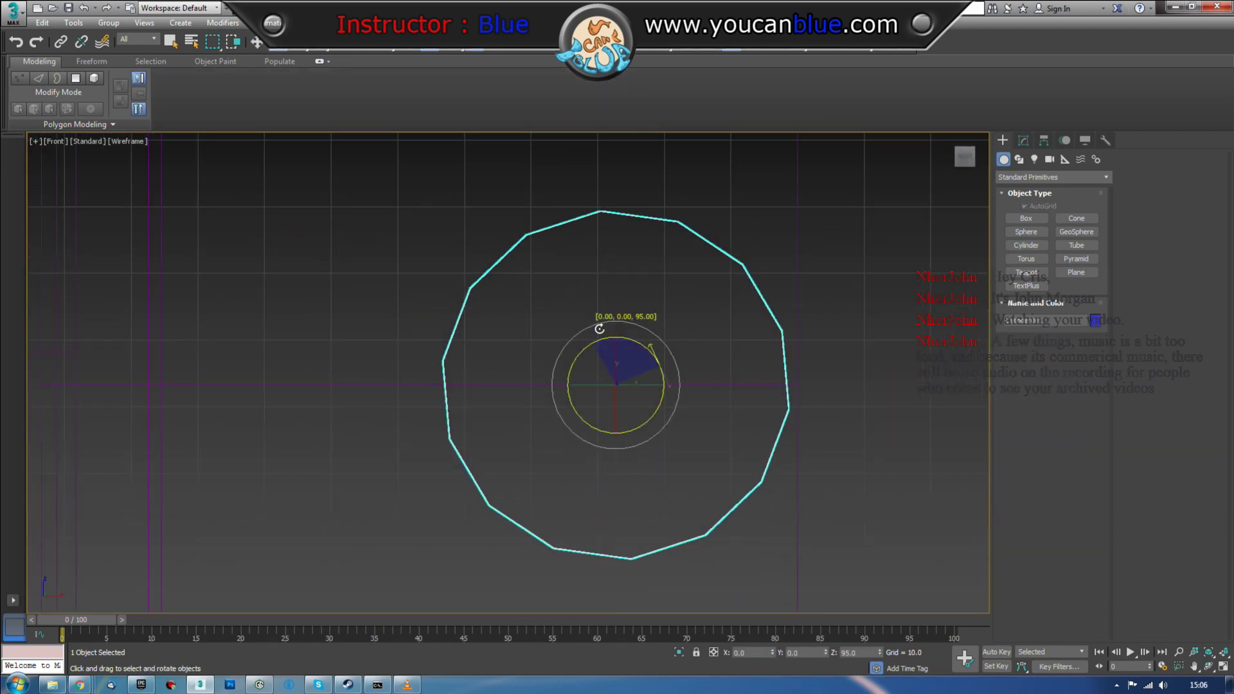
key("F3")
key("p")
middle_click_drag(757, 429, 716, 407, "alt")
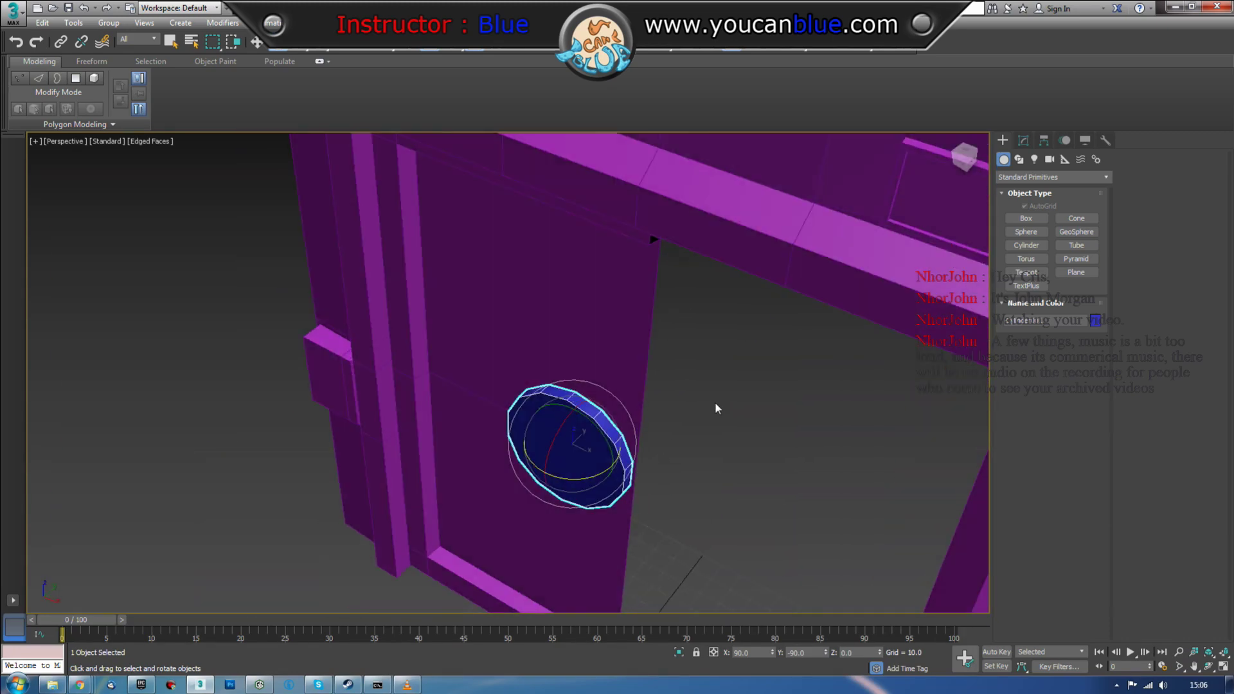
key("f")
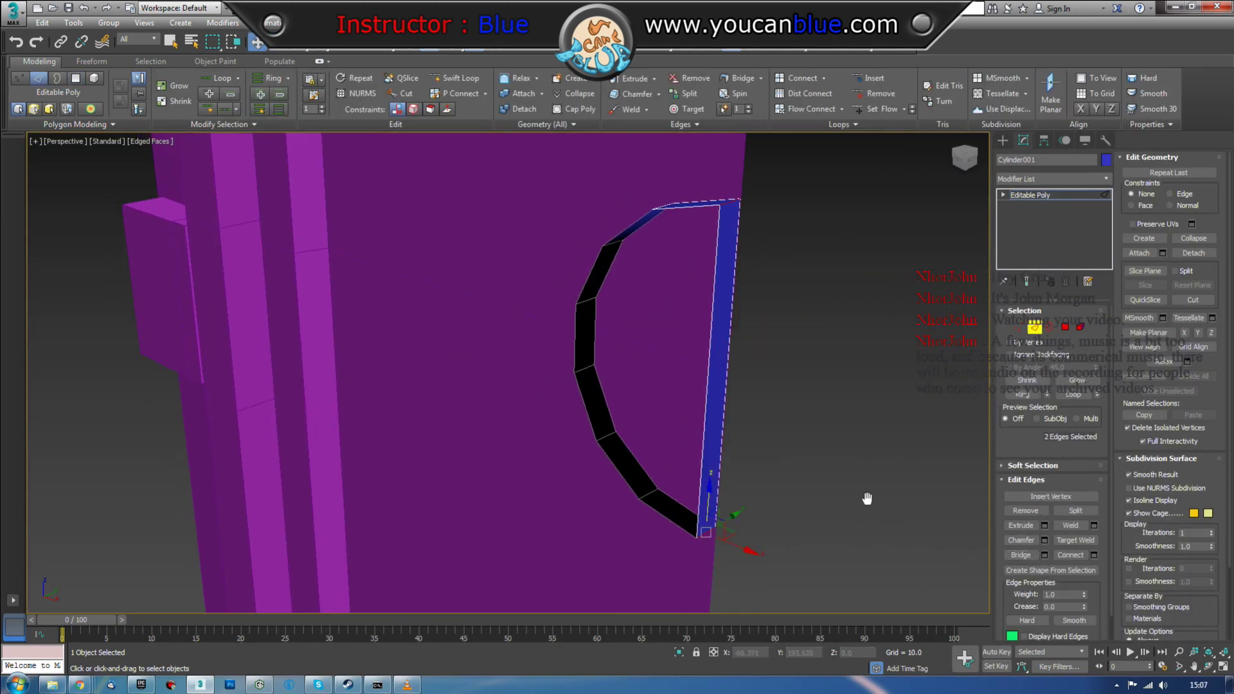
middle_click_drag(867, 499, 721, 419, "alt")
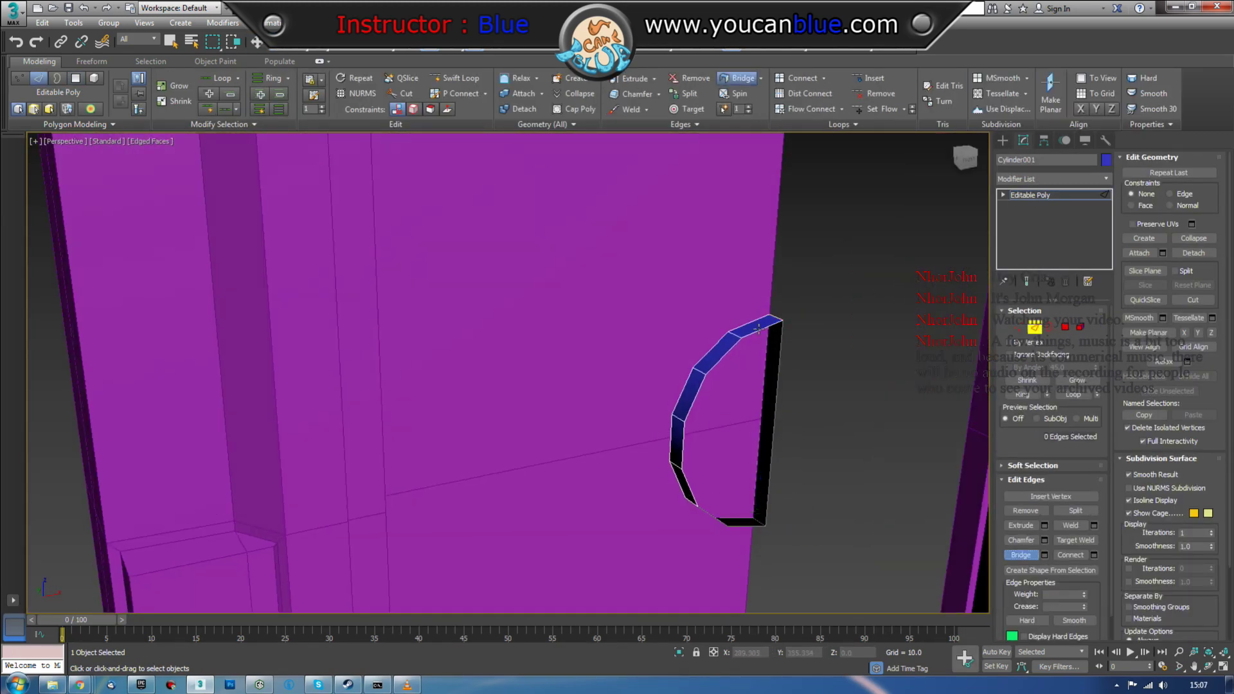
- Add a Smooth modifier to the lock ring
left_click(1052, 179)
left_click(1041, 450)
key("f")
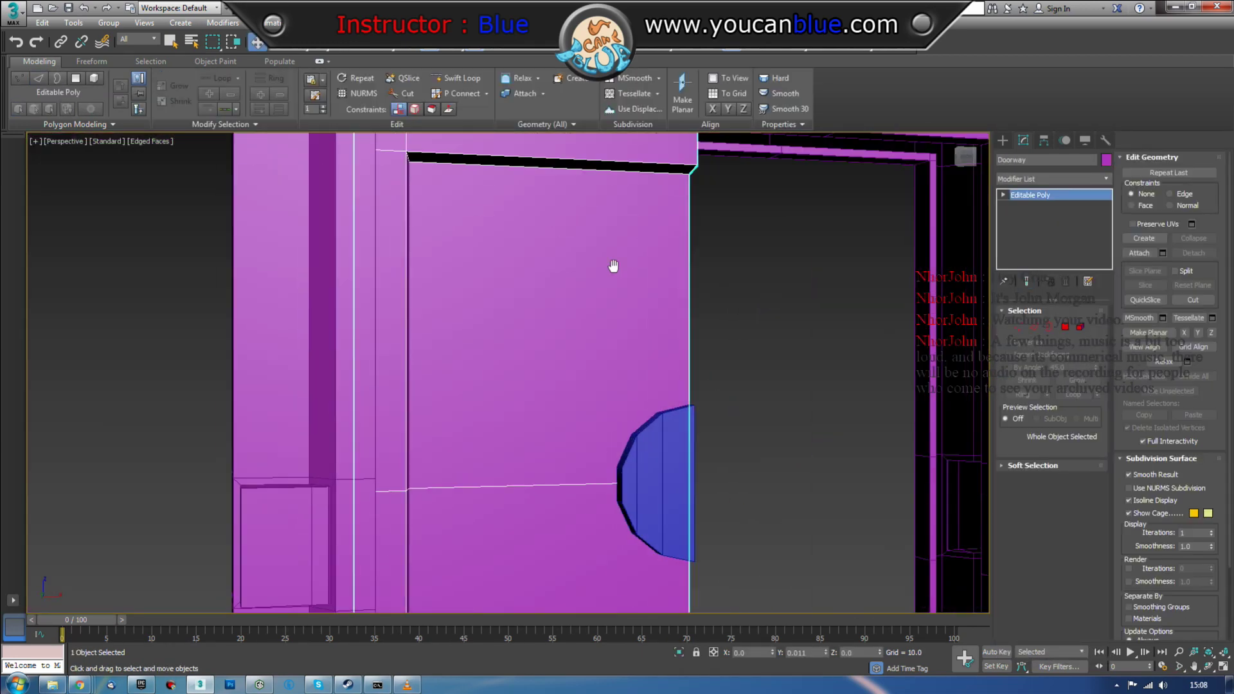
- In Edge mode, pick lock and door edges to bridge the lock into the door face
key("2")
mouse_move(649, 460)
middle_mouse_down("alt")
mouse_move(785, 361)
mouse_move(780, 313)
mouse_move(707, 269)
mouse_move(416, 273)
mouse_move(451, 357)
mouse_move(581, 454)
middle_mouse_up("alt")
scroll(452, 356, "up", 3)
left_click(595, 482)
scroll(518, 356, "down", 3)
scroll(518, 357, "up", 3)
scroll(519, 356, "up", 2)
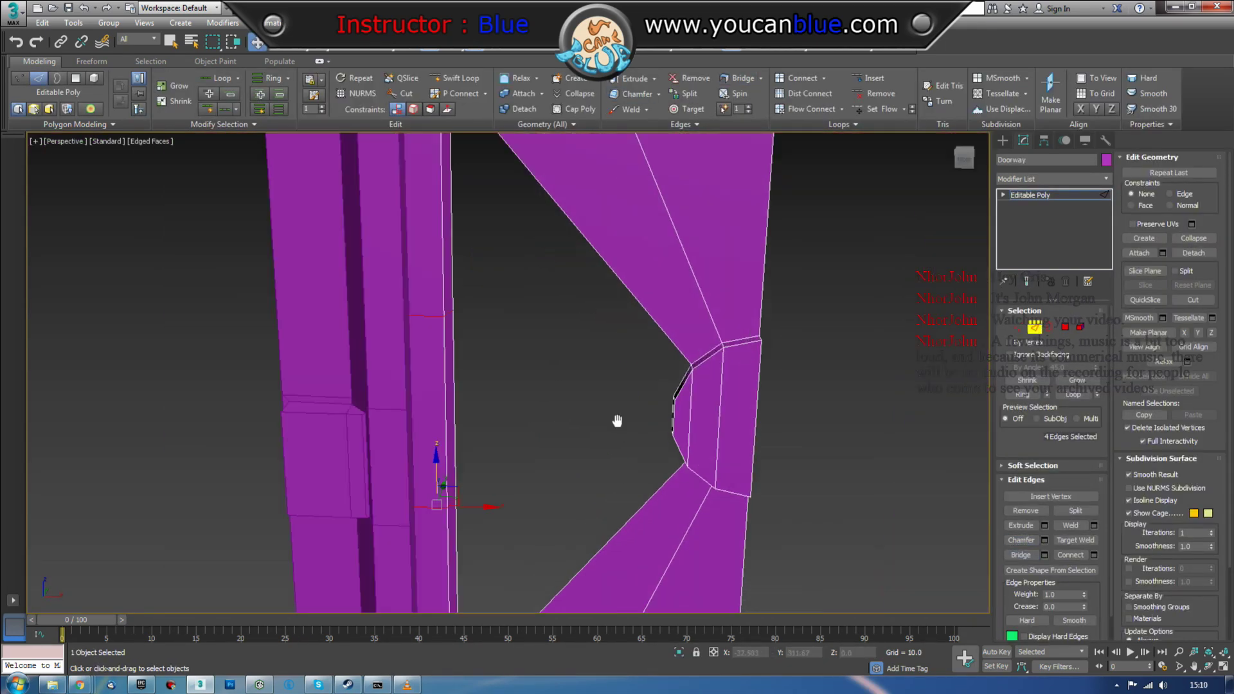
middle_click_drag(666, 450, 651, 328, "alt")
middle_click_drag(571, 537, 631, 386, "alt")
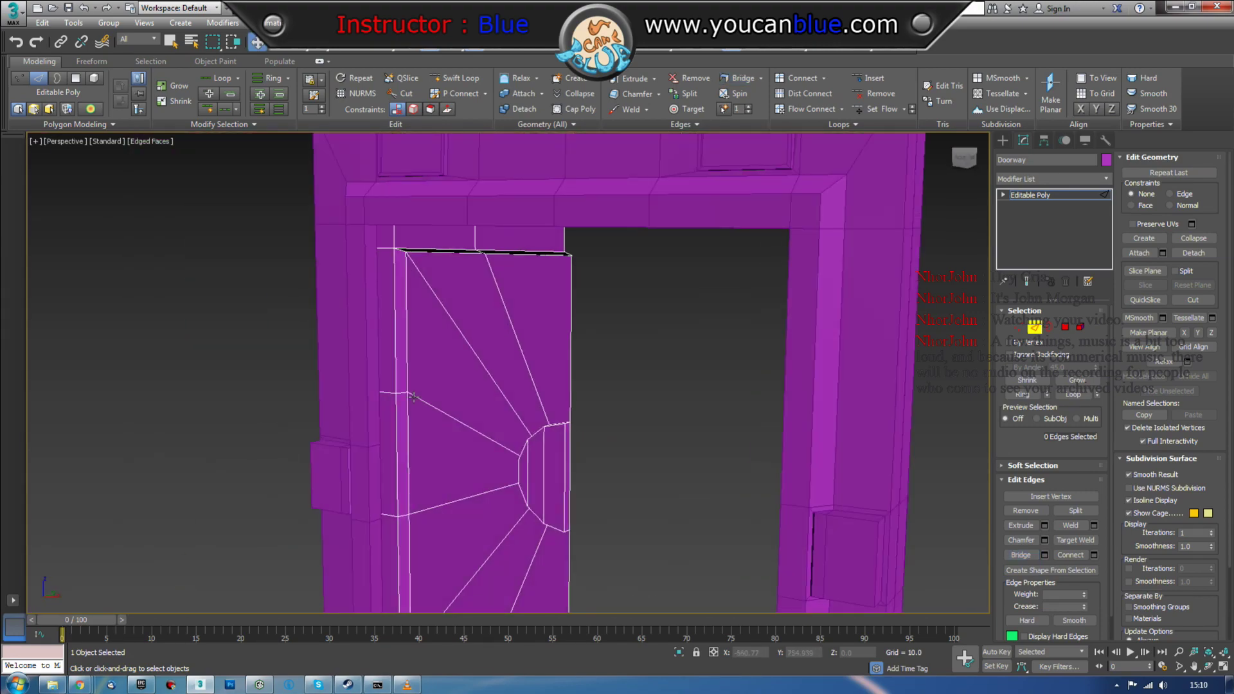
scroll(604, 399, "up", 2)
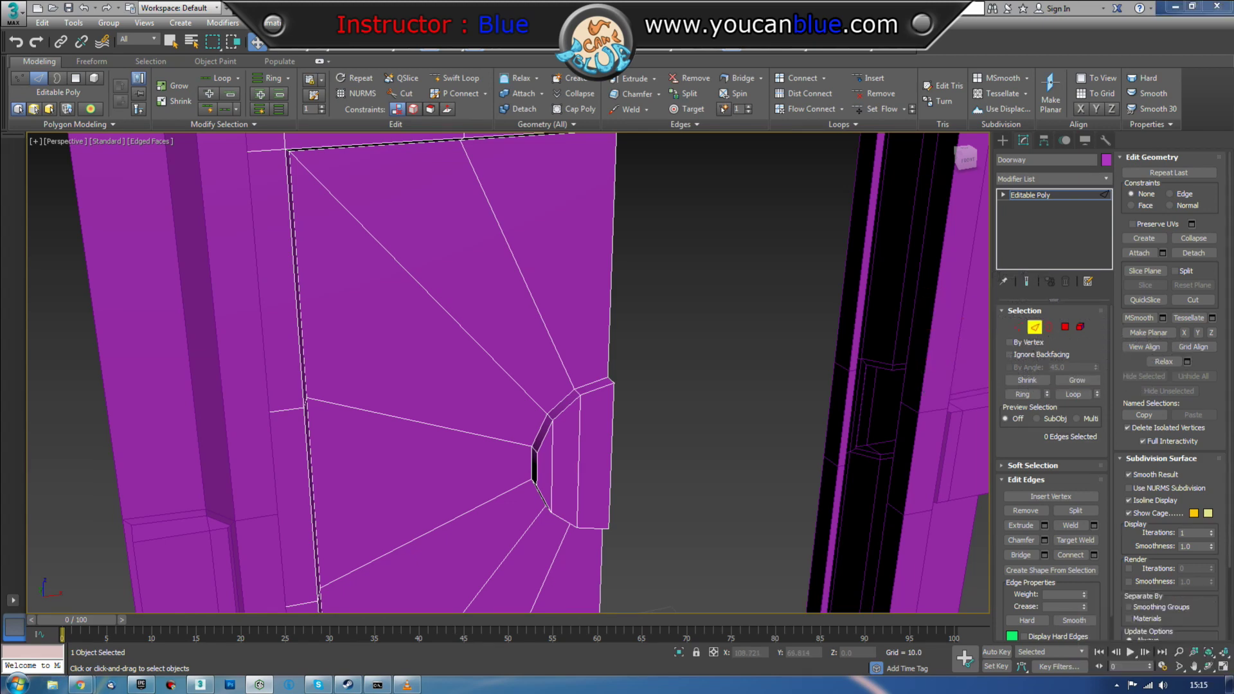
- Select the lock ring's 7 polygons and inset them to form a rim
key("4")
middle_click_drag(718, 351, 818, 427, "alt")
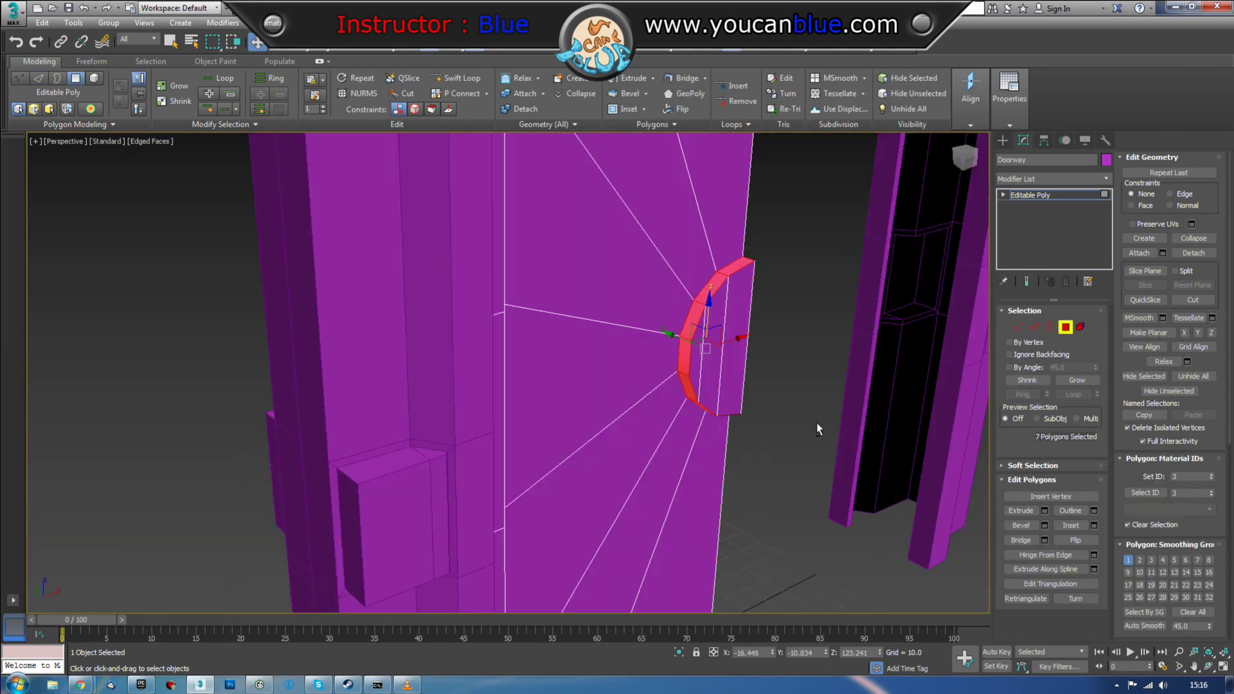
scroll(818, 427, "up", 2)
left_click(455, 425)
middle_click_drag(455, 425, 863, 374, "alt")
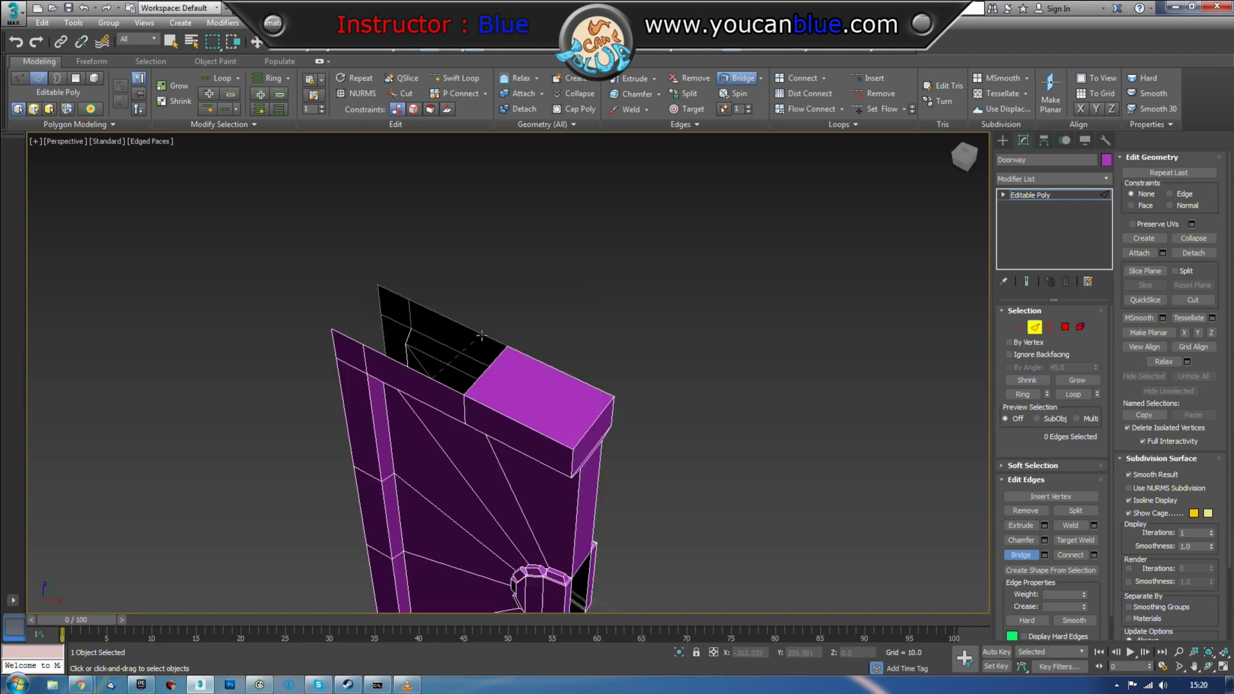
middle_click_drag(590, 307, 692, 453, "alt")
scroll(590, 441, "up", 5)
middle_click_drag(589, 441, 661, 389, "alt")
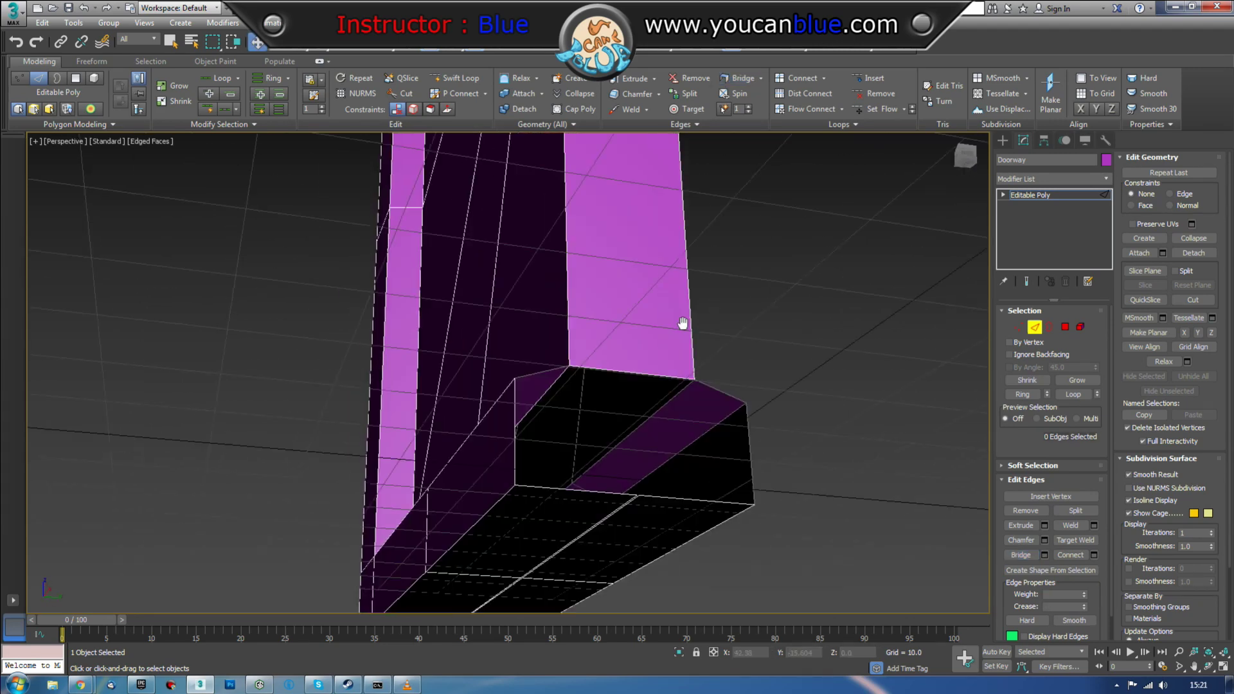
scroll(542, 458, "down", 3)
mouse_move(542, 458)
middle_mouse_down("alt")
mouse_move(619, 365)
mouse_move(653, 243)
middle_mouse_up("alt")
middle_click_drag(542, 413, 597, 405, "alt")
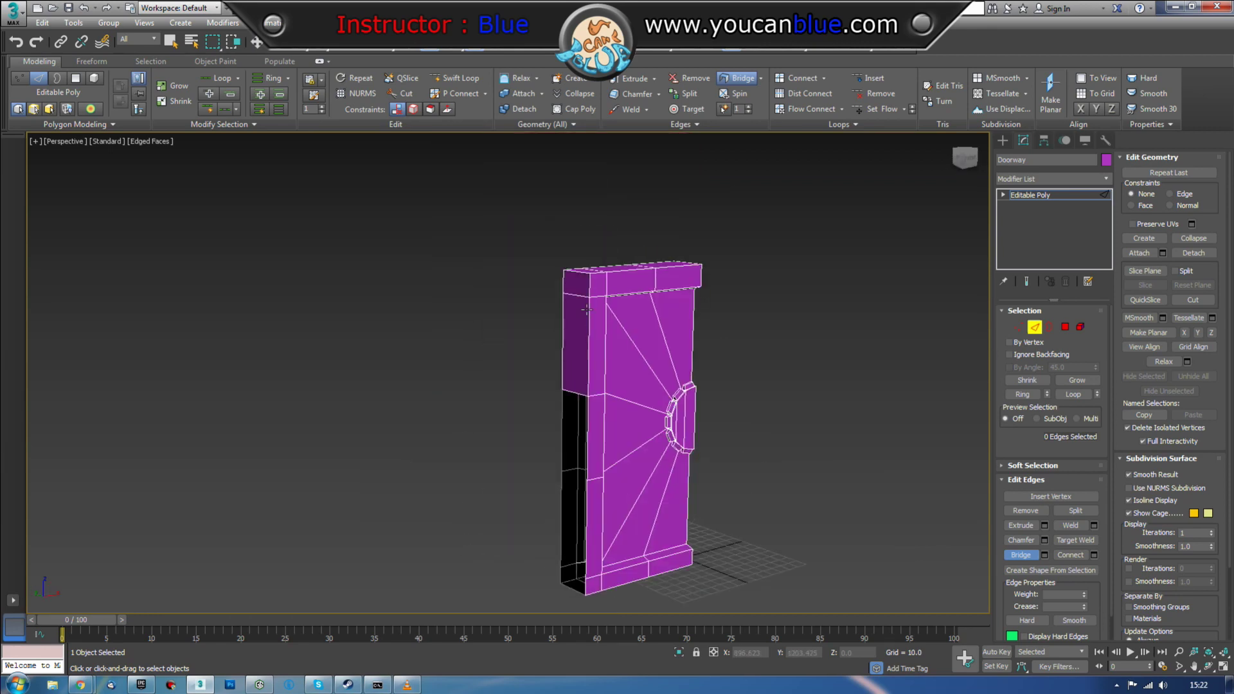
key("2")
- Use Affect Pivot Only in Front view to place the door's pivot at its bottom-left corner
mouse_move(886, 379)
middle_mouse_down("alt")
mouse_move(866, 488)
mouse_move(750, 498)
middle_mouse_up("alt")
scroll(795, 495, "up", 2)
key("f")
scroll(843, 523, "up", 2)
left_click(1044, 140)
left_click(1052, 228)
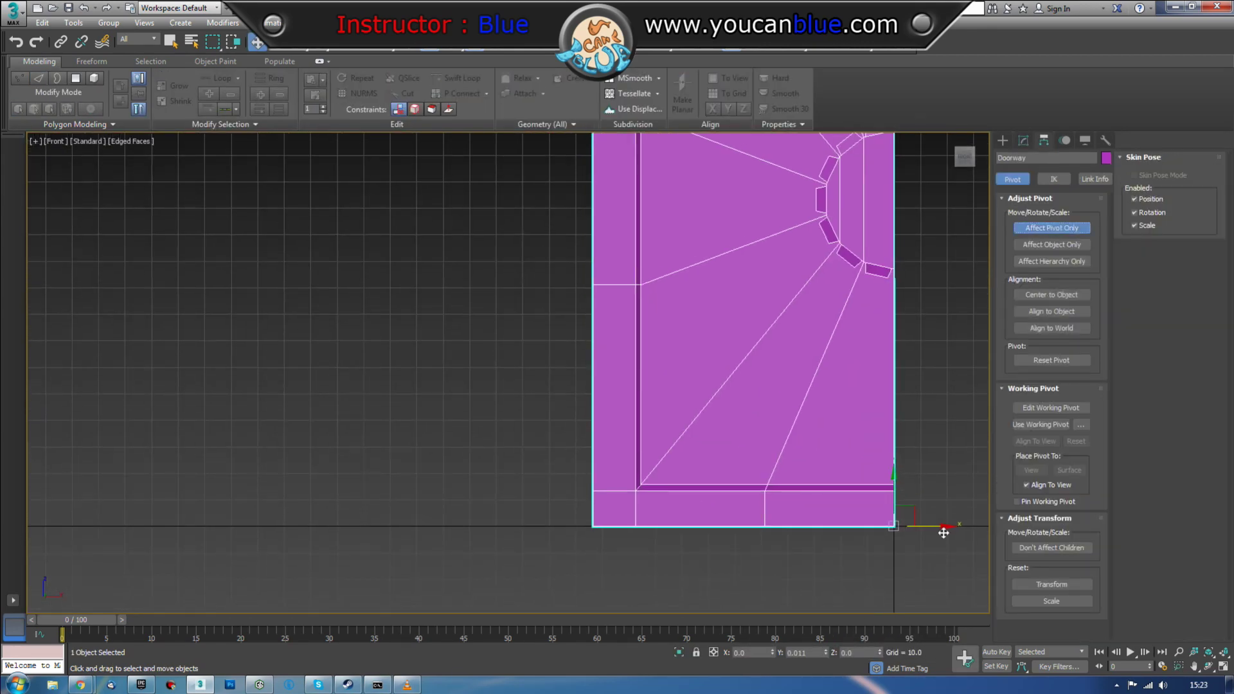
left_click_drag(939, 529, 370, 441)
scroll(653, 501, "down", 4)
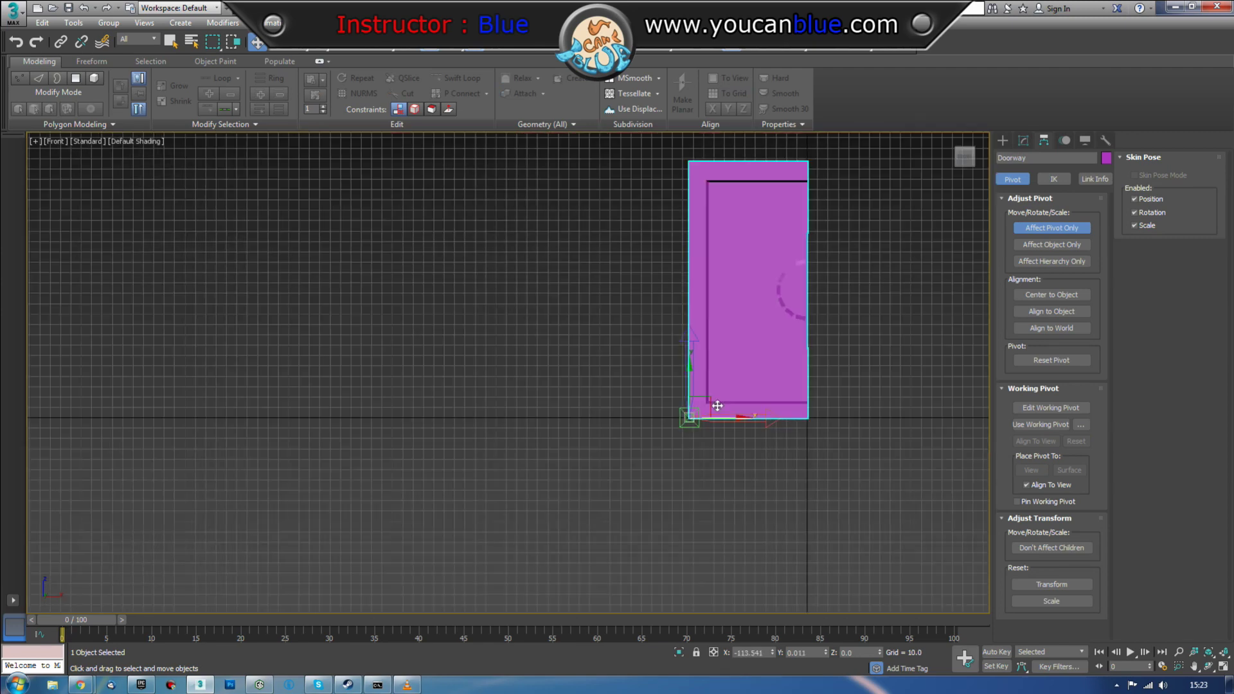
key("p")
scroll(643, 373, "down", 3)
left_click(873, 356)
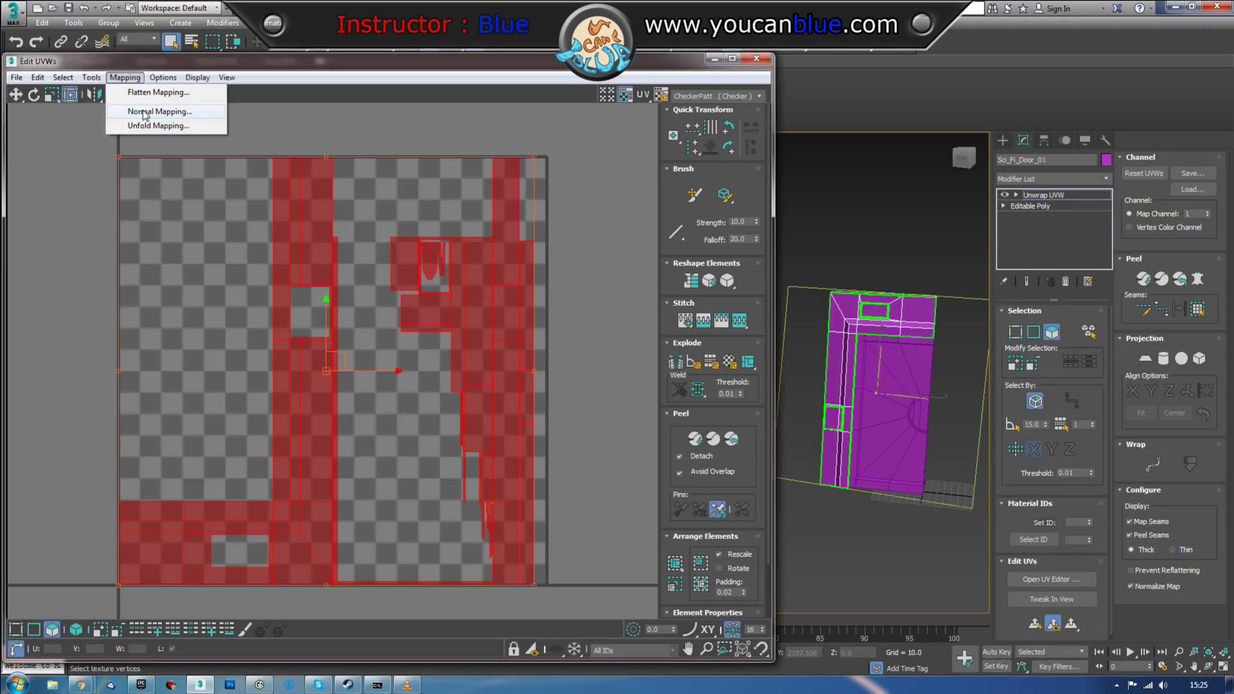
- Apply Normal Mapping to the door's UVs
left_click(144, 112)
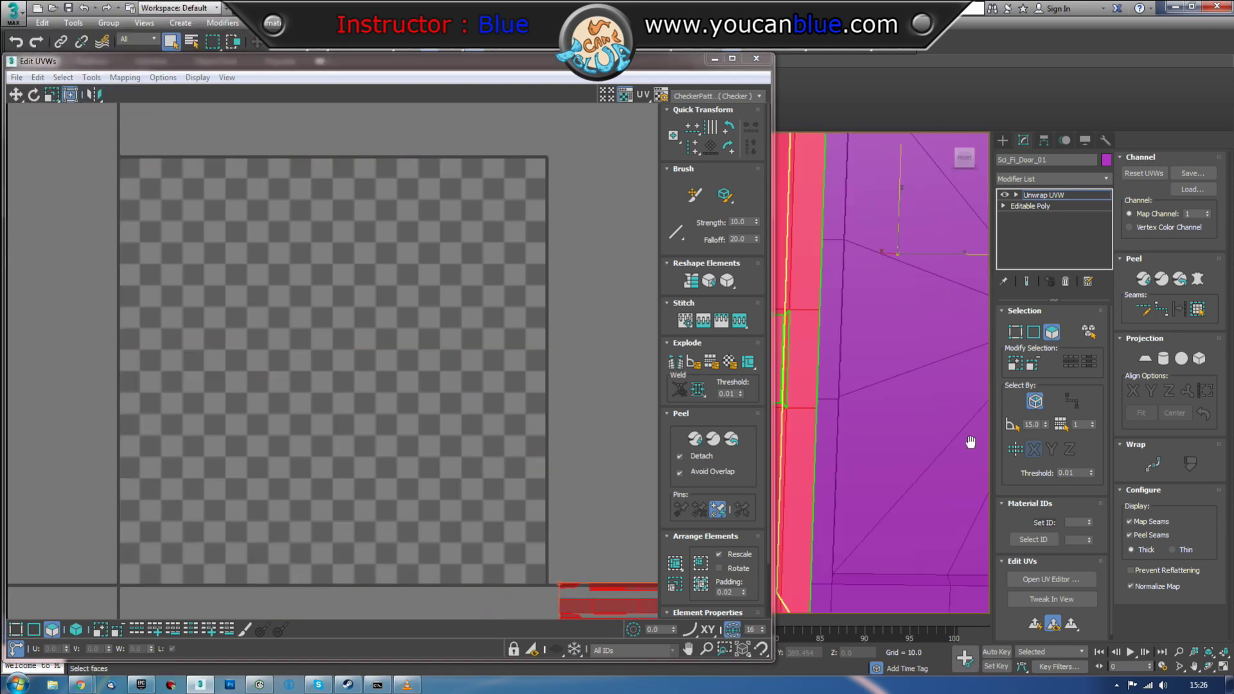
middle_click_drag(901, 441, 879, 391)
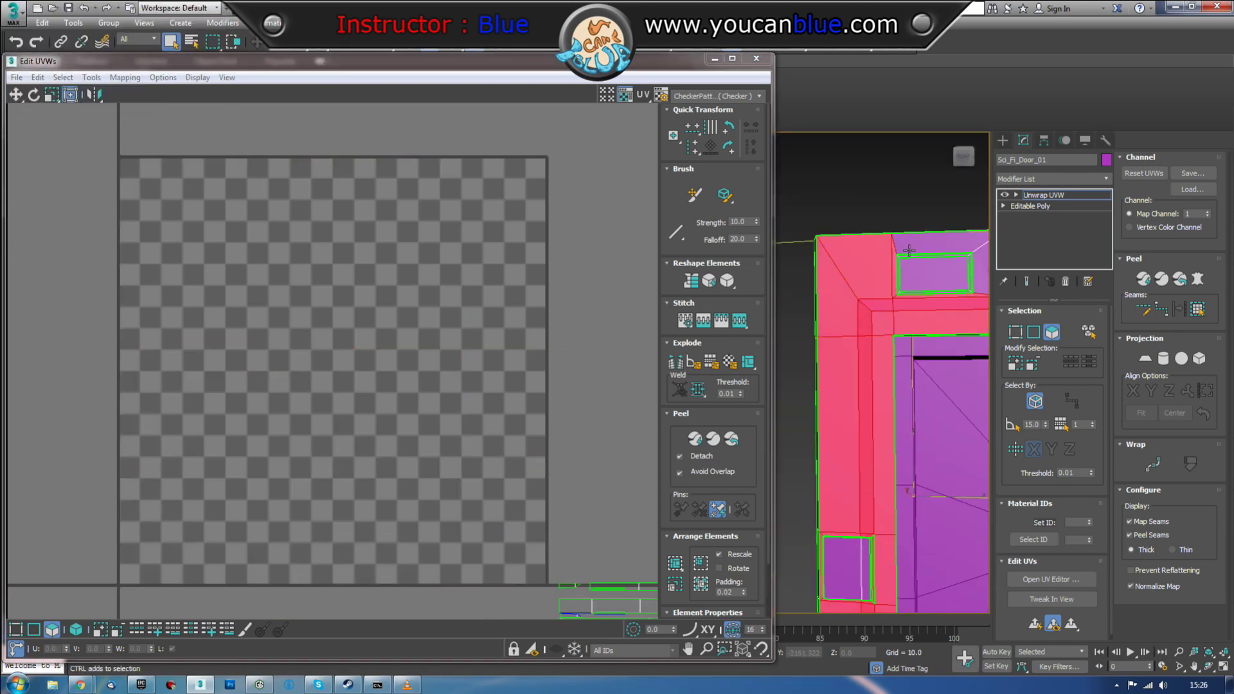
key("f")
- Planar-project the selected frame faces into one flat UV island
left_click(1146, 358)
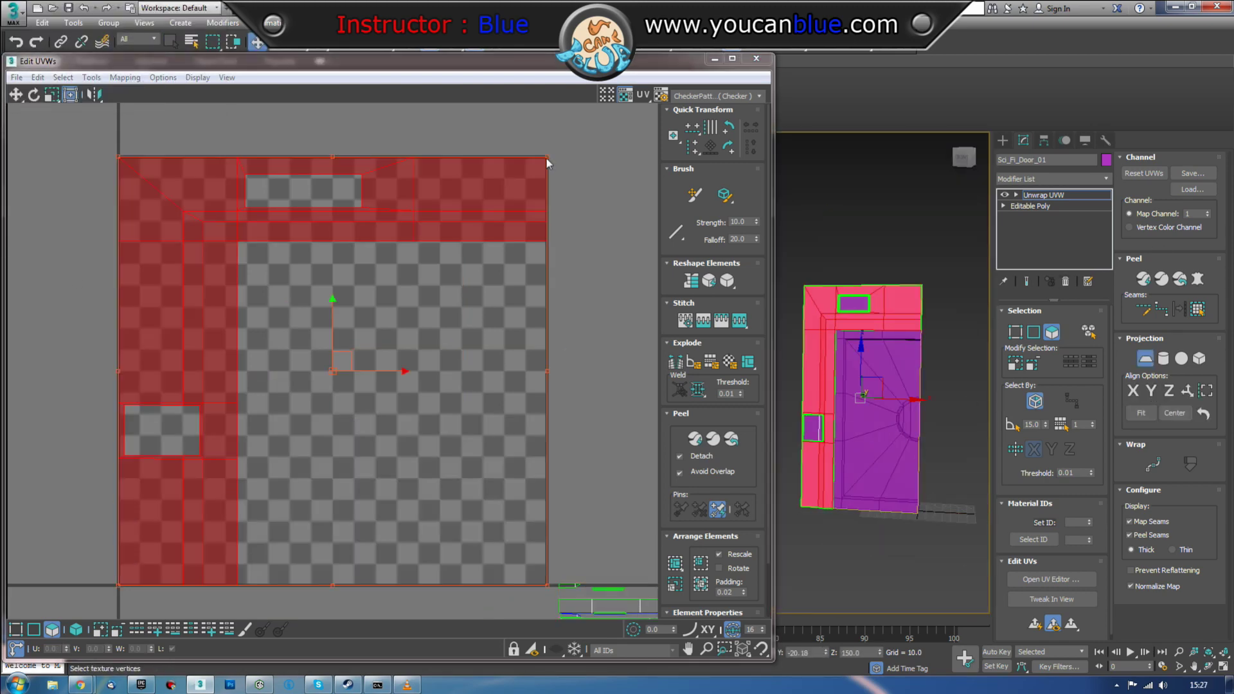
scroll(854, 342, "up", 5)
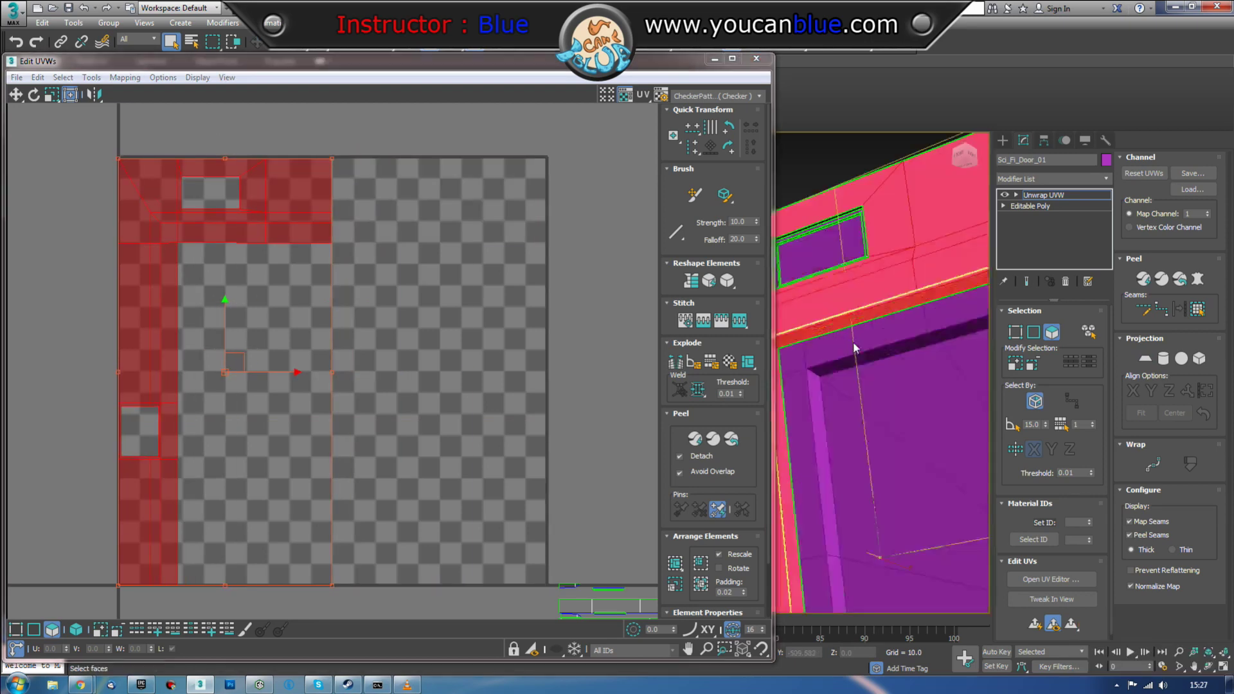
key("2")
left_click(947, 316)
middle_click_drag(988, 374, 539, 409, "alt")
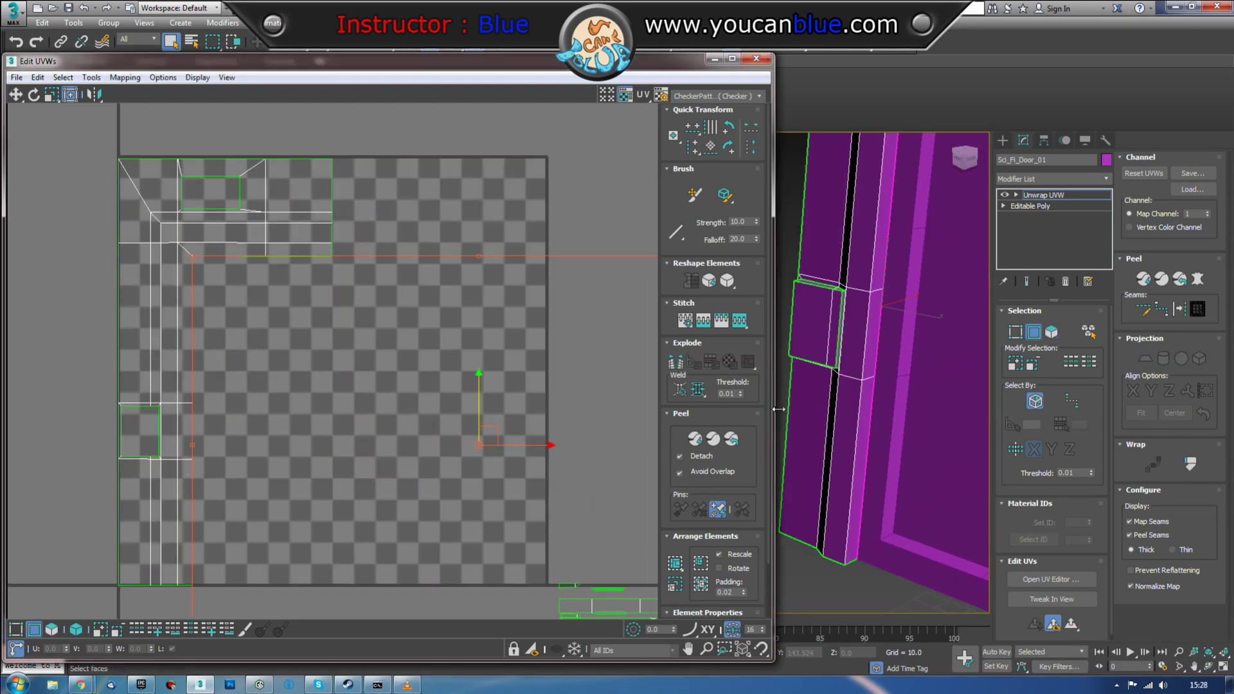
- Select the small inset panel face and the door's thin side faces
left_click_drag(601, 601, 263, 497)
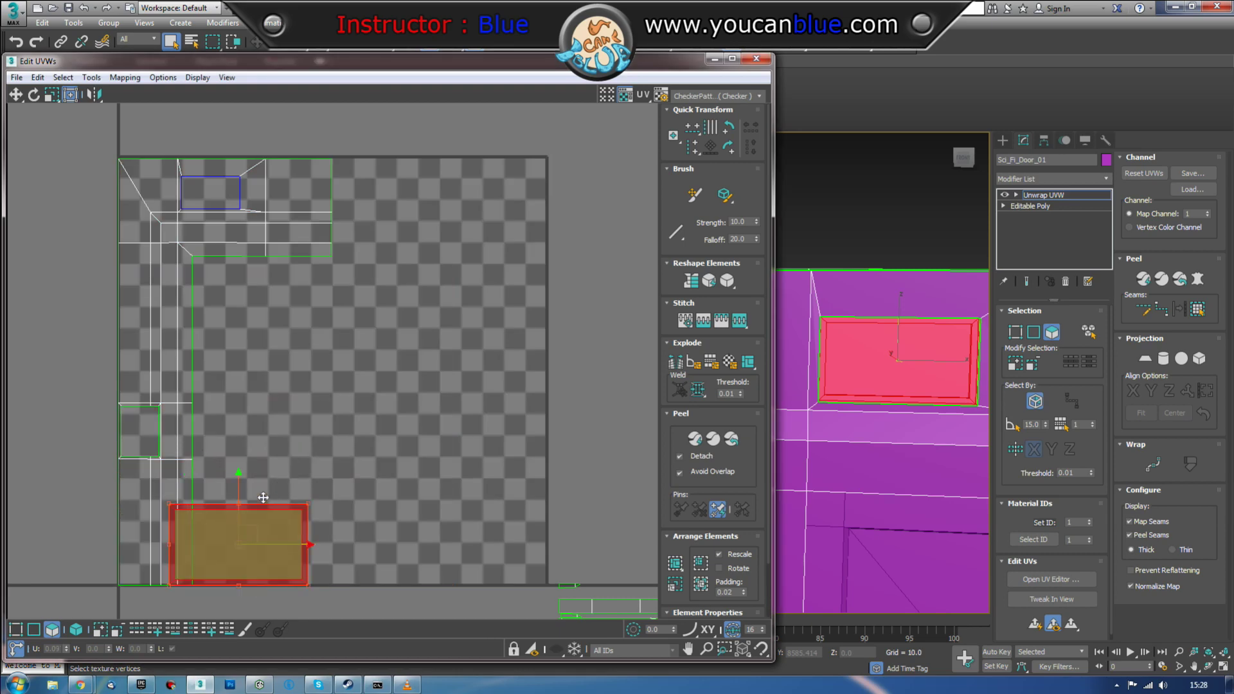
key("z")
left_click(275, 212)
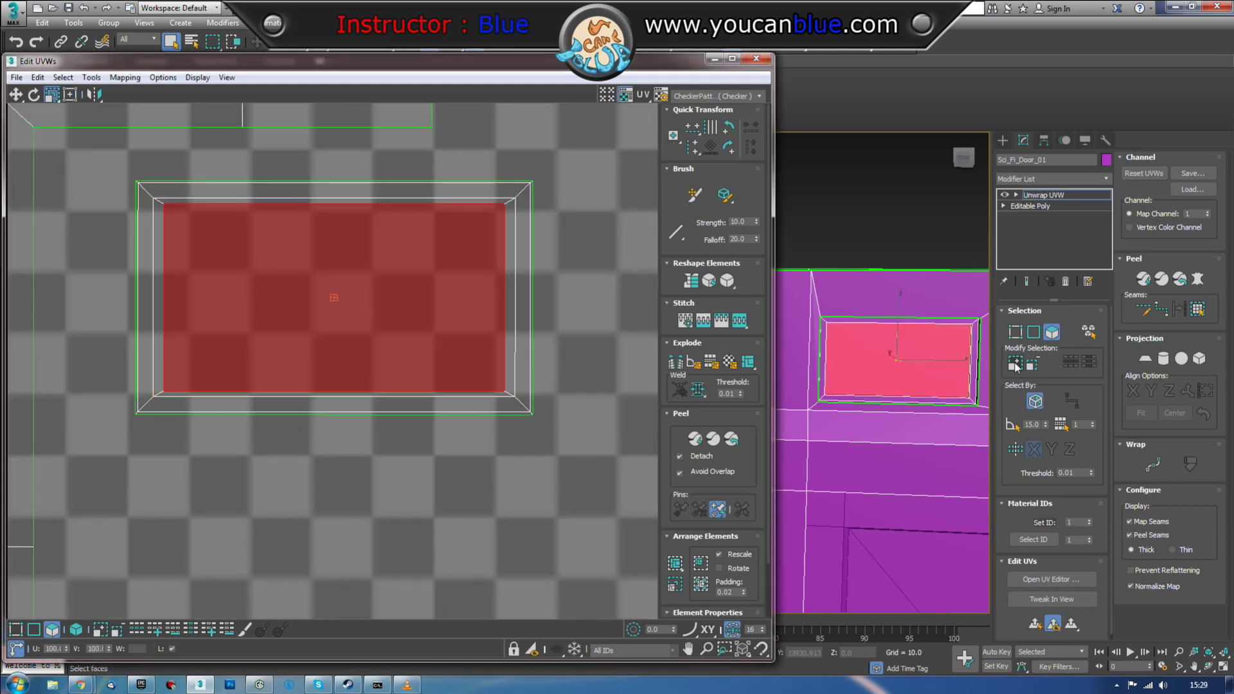
left_click(822, 360)
mouse_move(822, 360)
middle_mouse_down("alt")
mouse_move(864, 400)
mouse_move(835, 386)
middle_mouse_up("alt")
left_click(865, 400)
key("z")
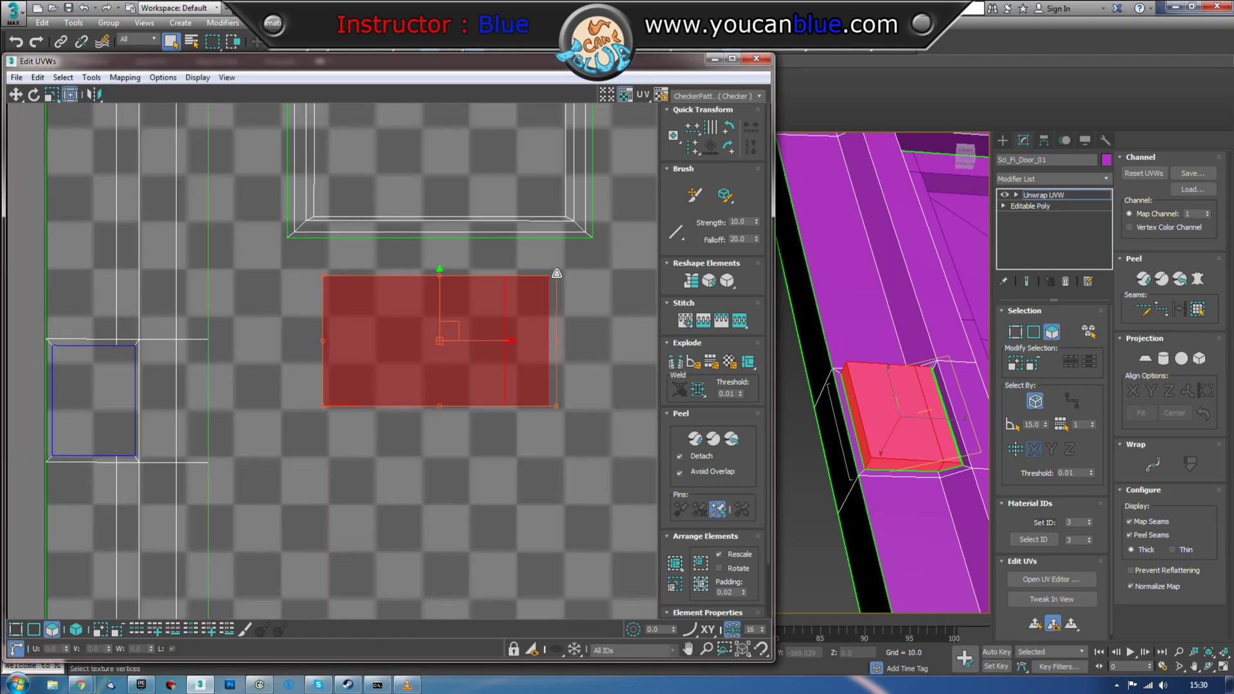
- Planar-map the side strip along the right edge, enlarge the panel island, and close Edit UVWs
key("1")
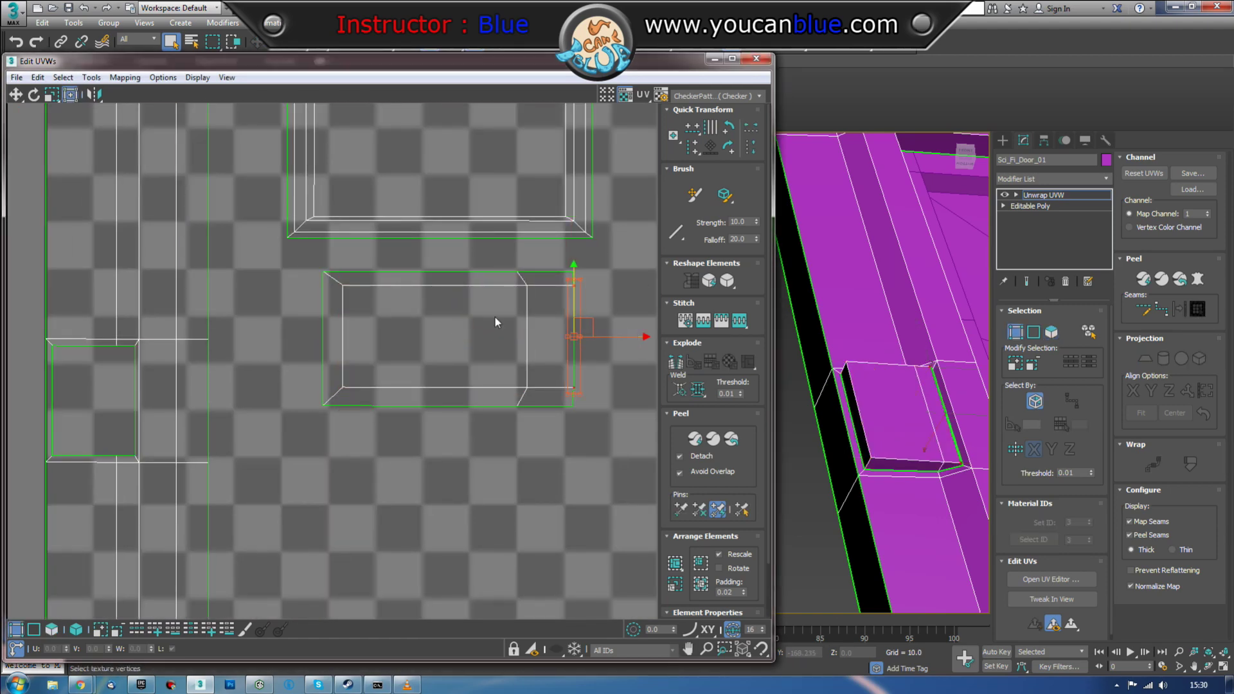
scroll(546, 386, "down", 3)
scroll(512, 442, "down", 2)
middle_click_drag(836, 386, 936, 295, "alt")
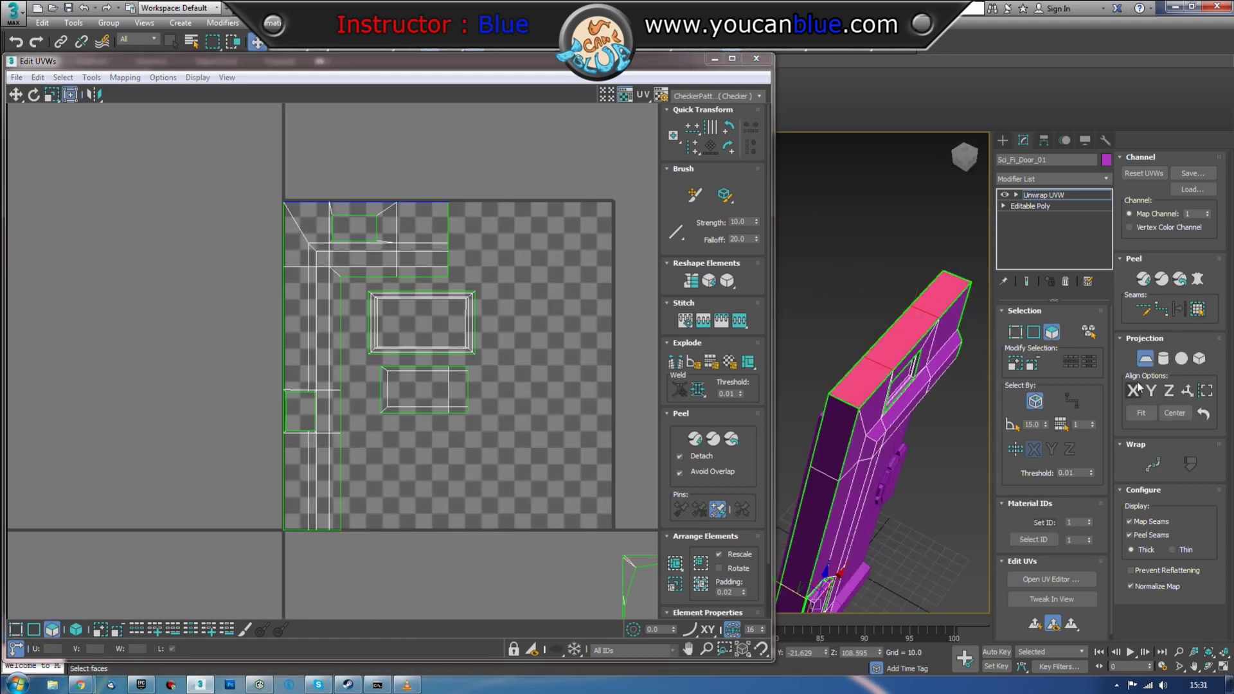
left_click(1134, 389)
middle_click_drag(887, 399, 862, 481, "alt")
left_click(863, 481)
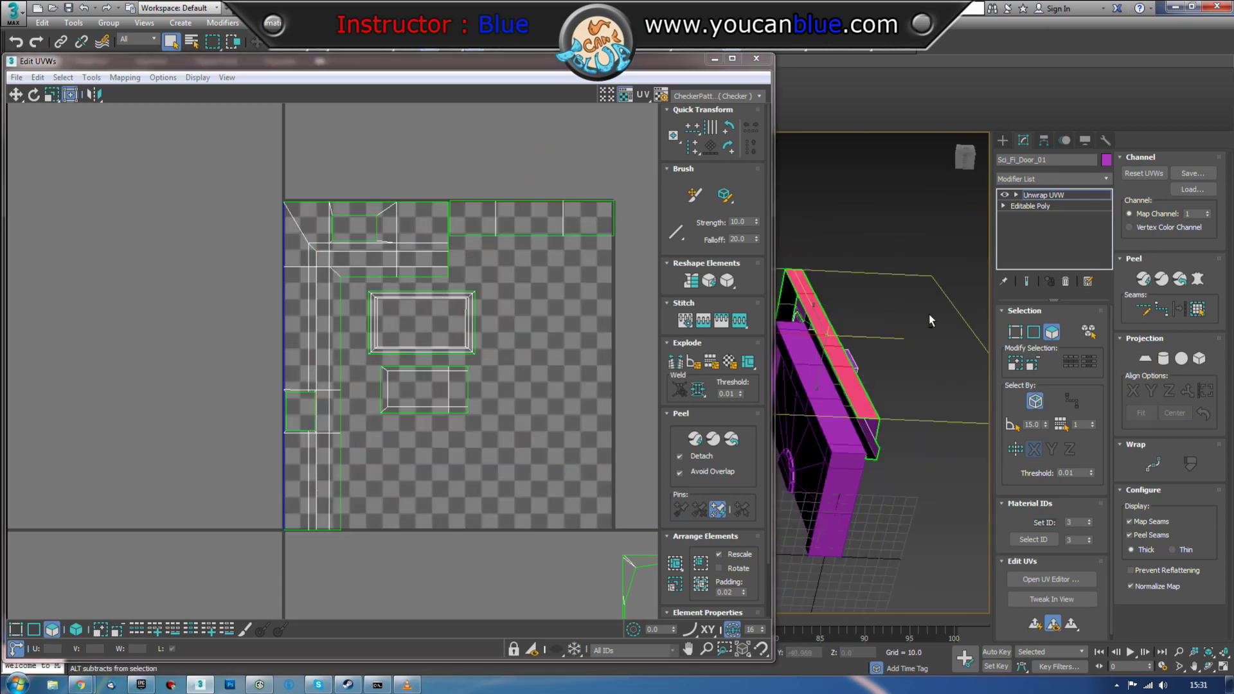
middle_click_drag(928, 320, 887, 360, "alt")
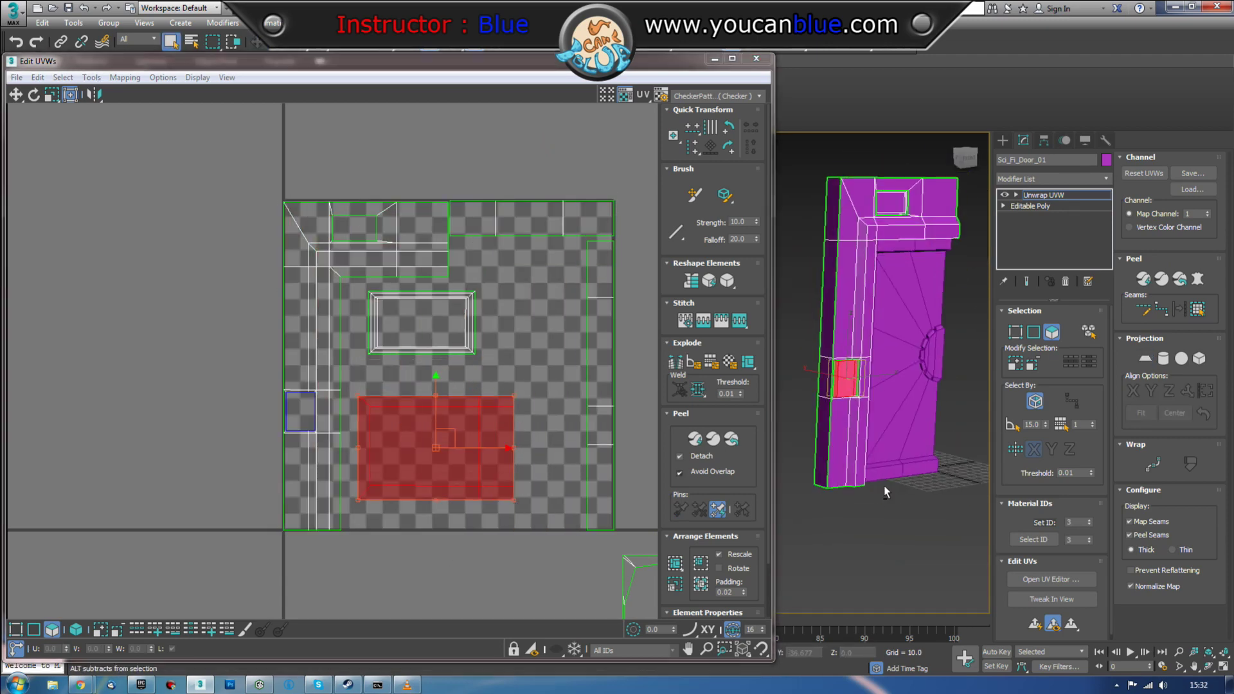
left_click_drag(497, 375, 357, 313)
left_click(756, 59)
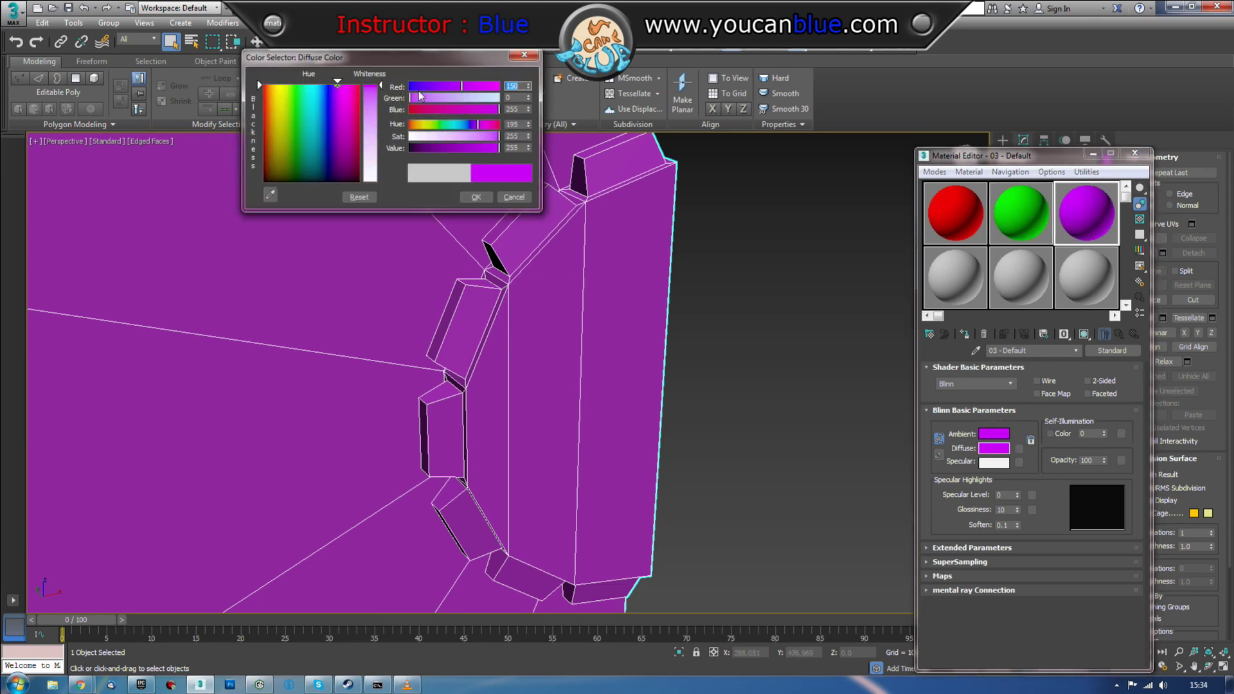
- Apply the green material to the selected door faces
scroll(457, 423, "down", 3)
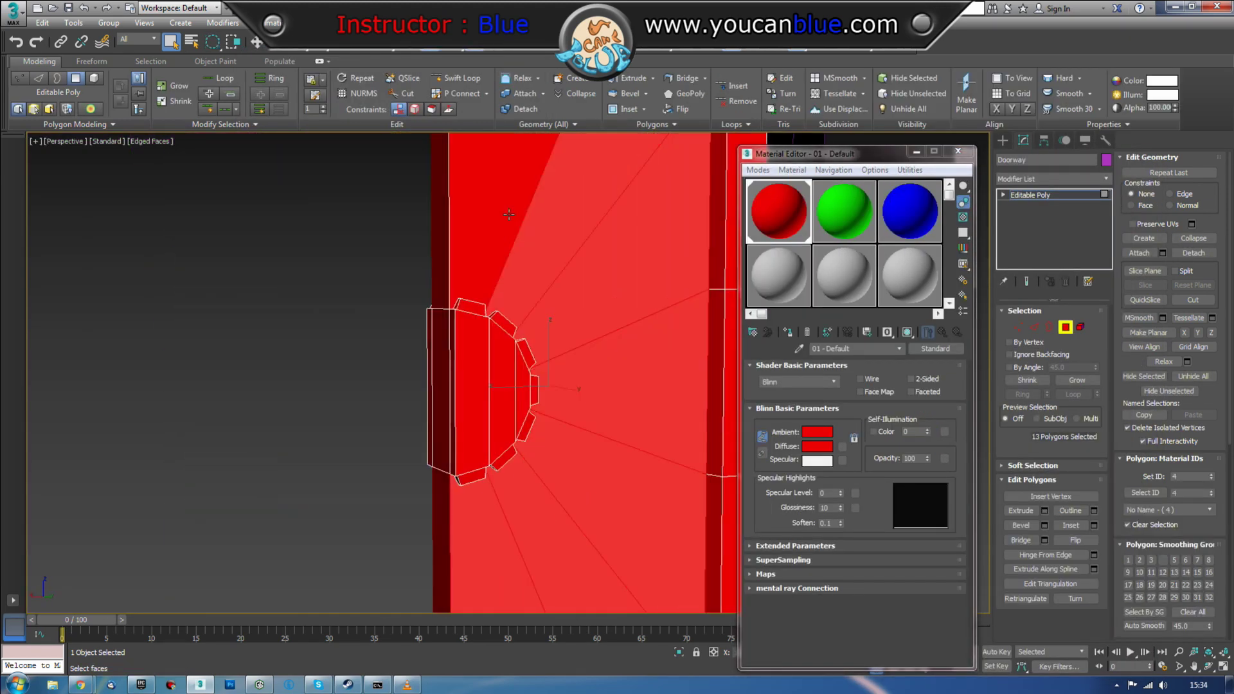
left_click(844, 211)
left_click(788, 332)
key("ctrl+a")
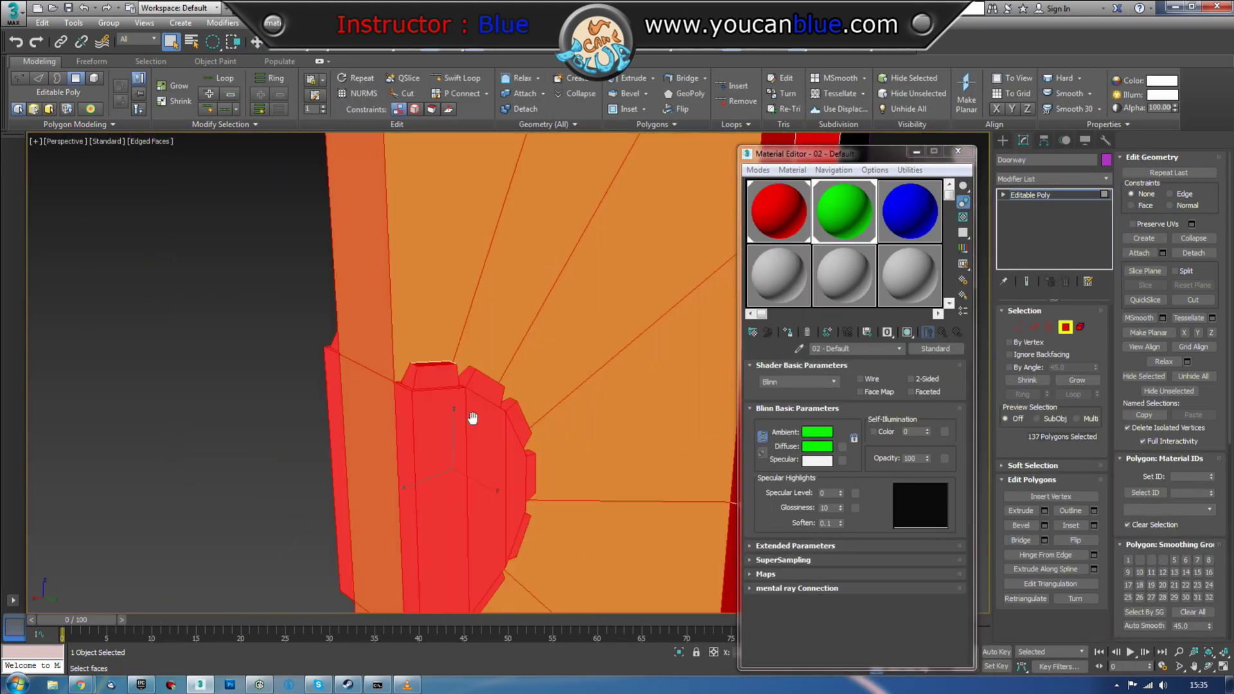
- Convert the door to Editable Poly and add a Symmetry modifier for a double doorway
middle_click_drag(386, 386, 545, 383, "alt")
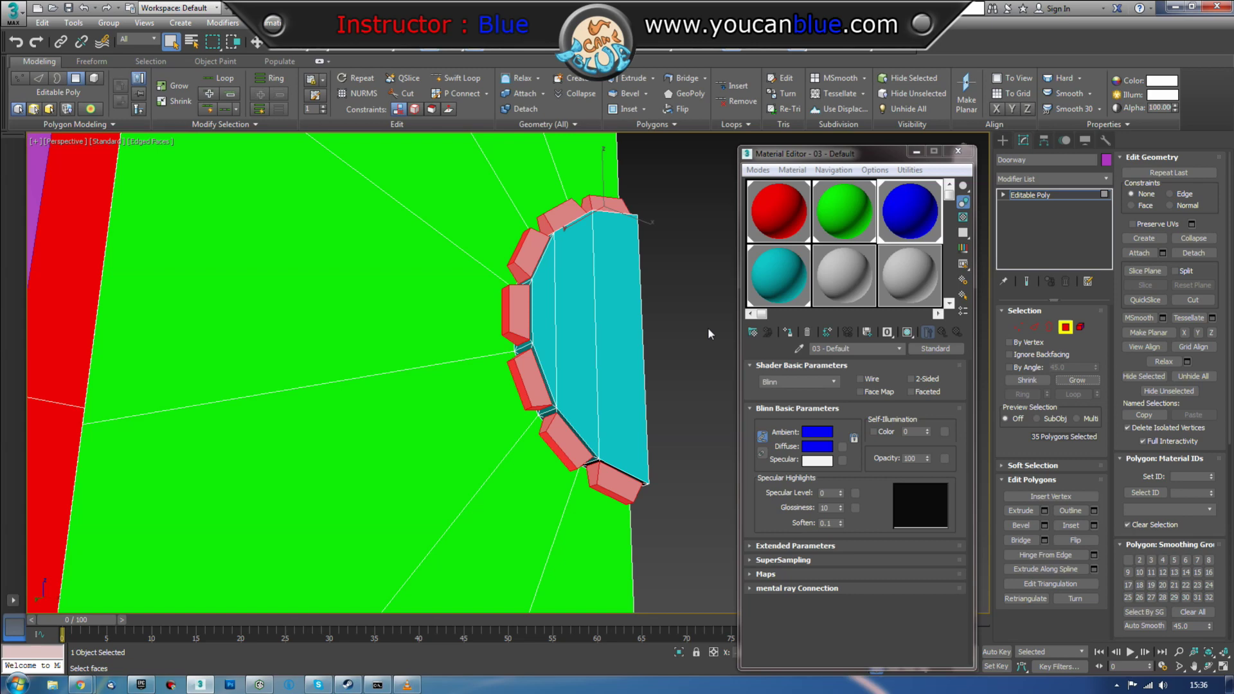
middle_click_drag(709, 333, 669, 321, "alt")
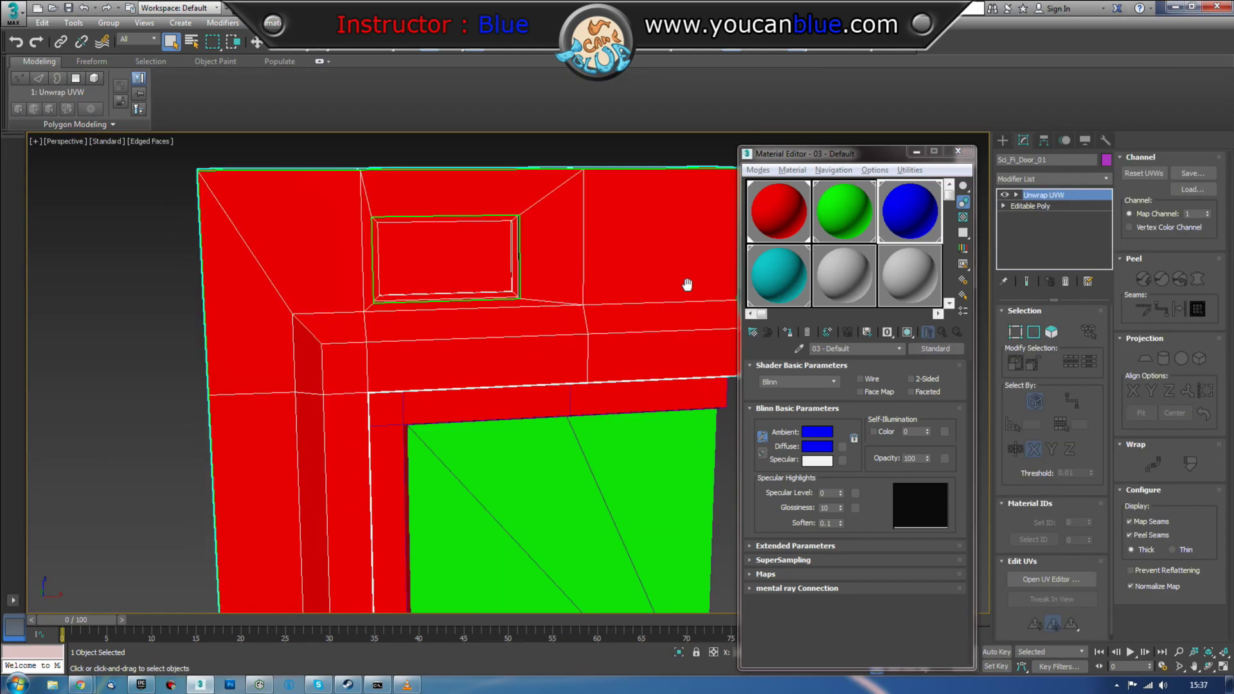
right_click(598, 283)
left_click(760, 426)
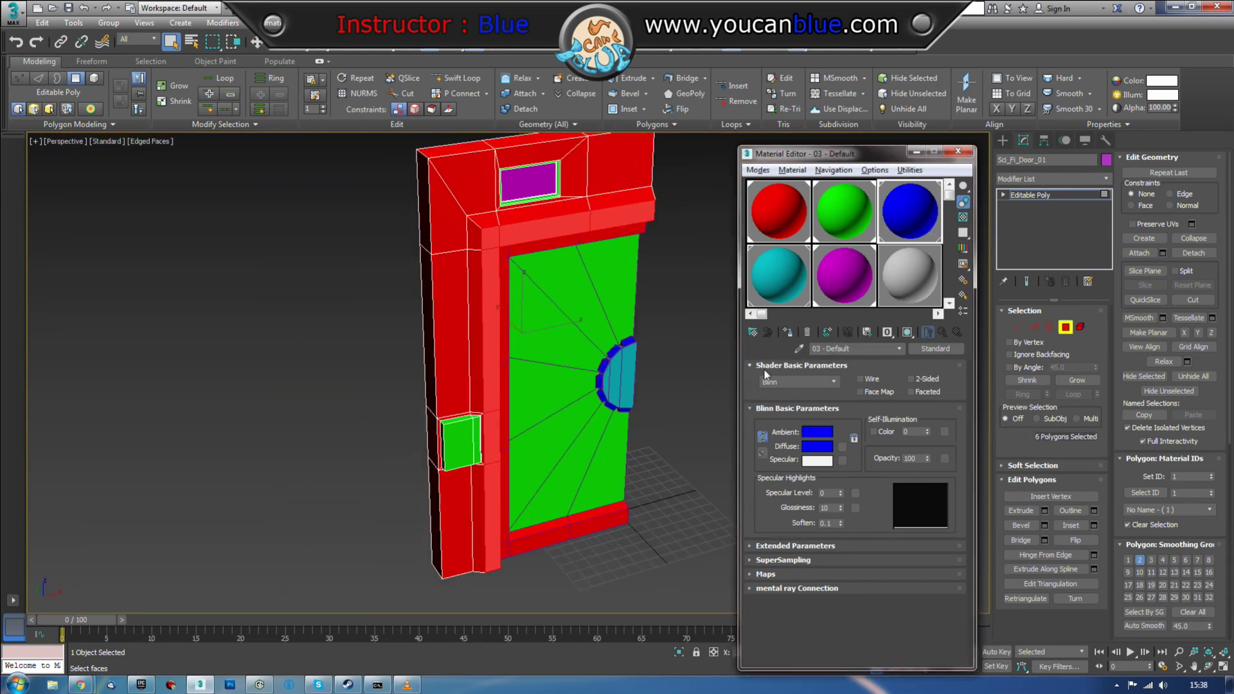
middle_click_drag(781, 350, 765, 348)
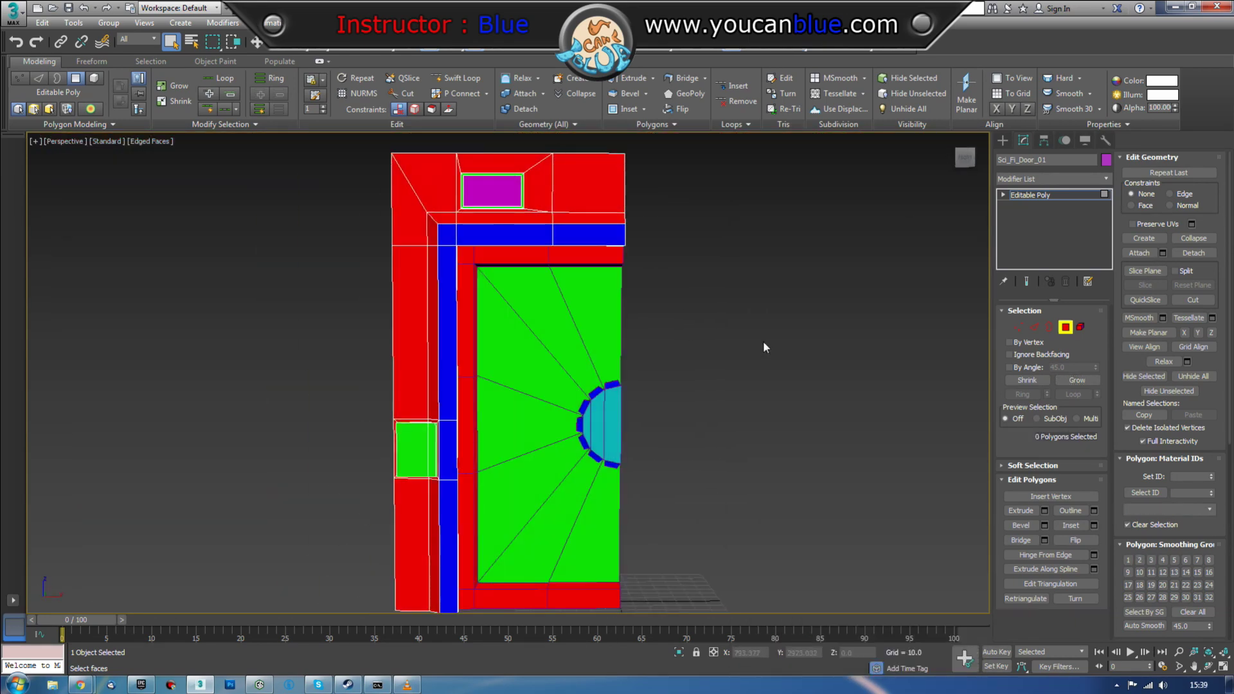
left_click(1054, 179)
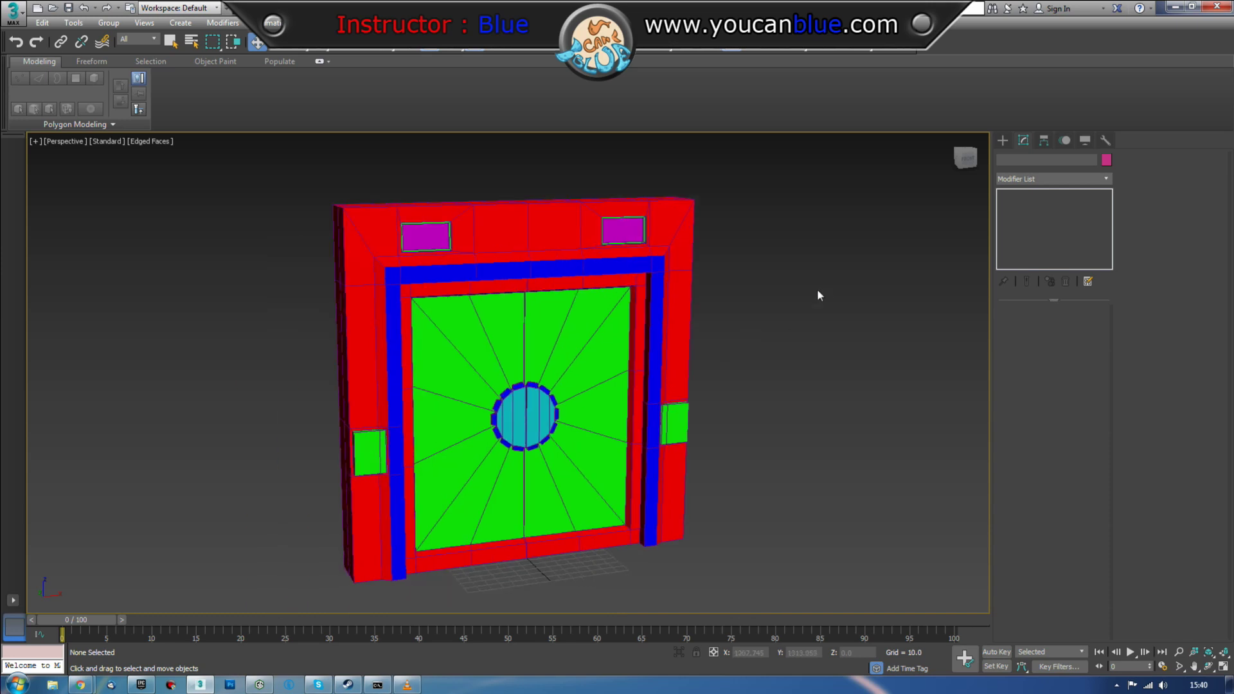
- Open Save File As and create a new folder named SCIFIDOORS
key("ctrl+s")
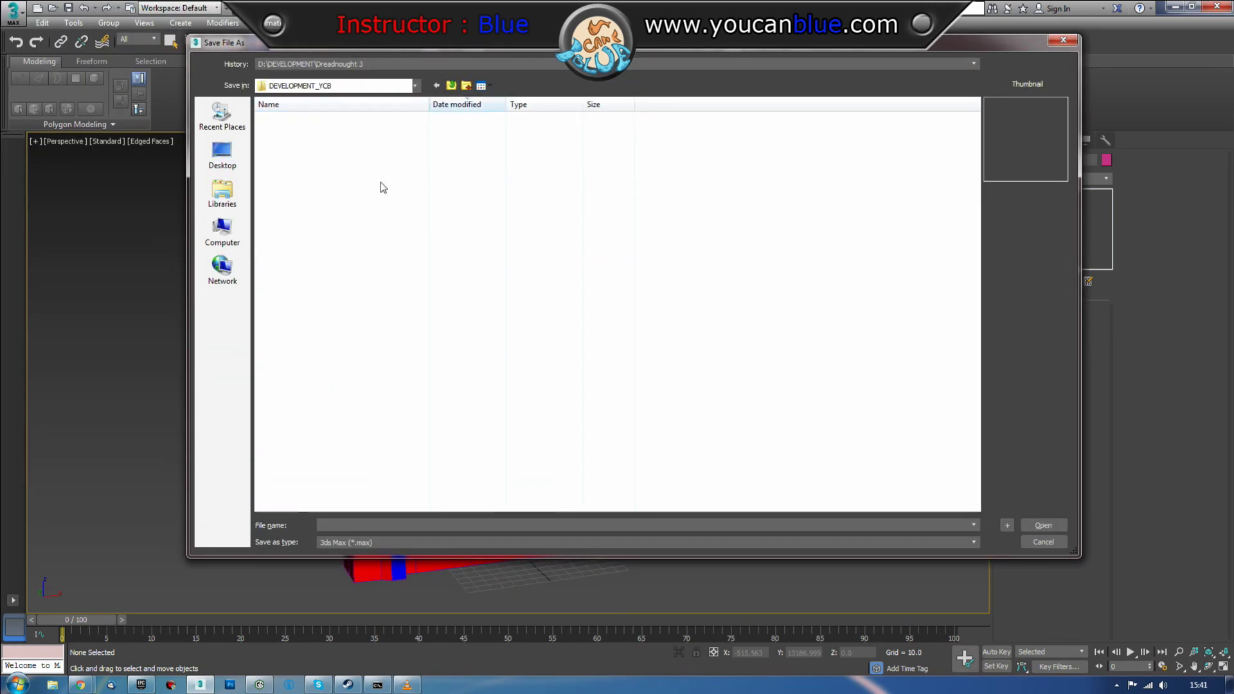
type("SCIFIDOORS")
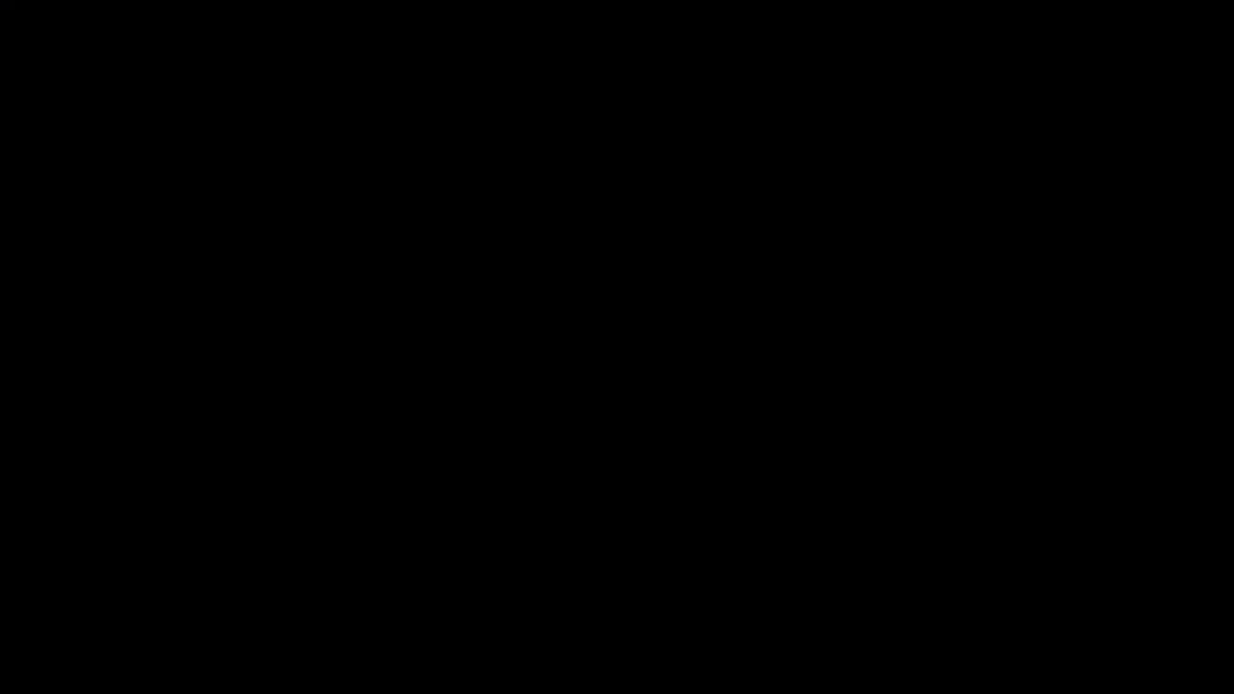